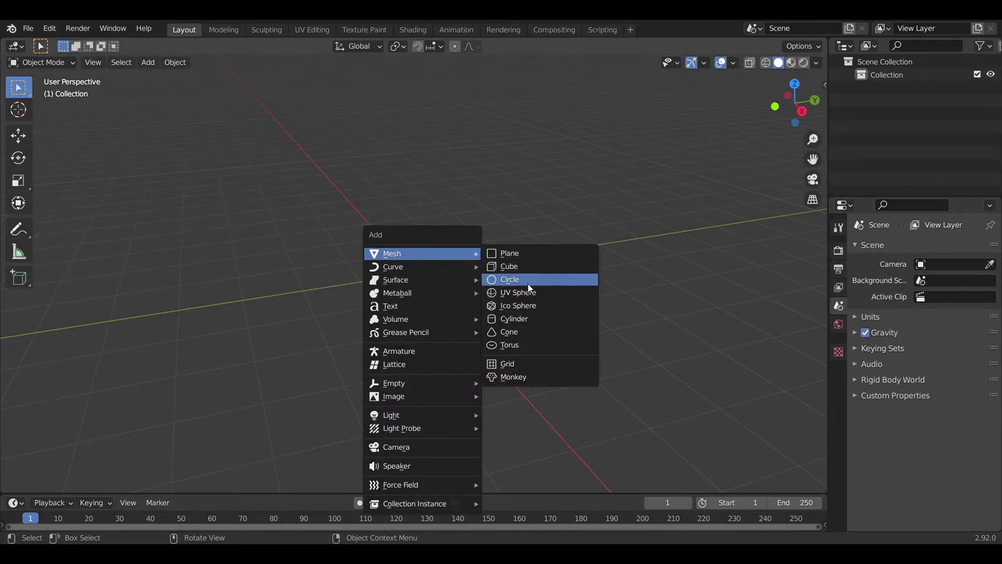
Add a UV sphere at the scene centre and shade it smooth
click(527, 292)
right_click(395, 268)
click(396, 267)
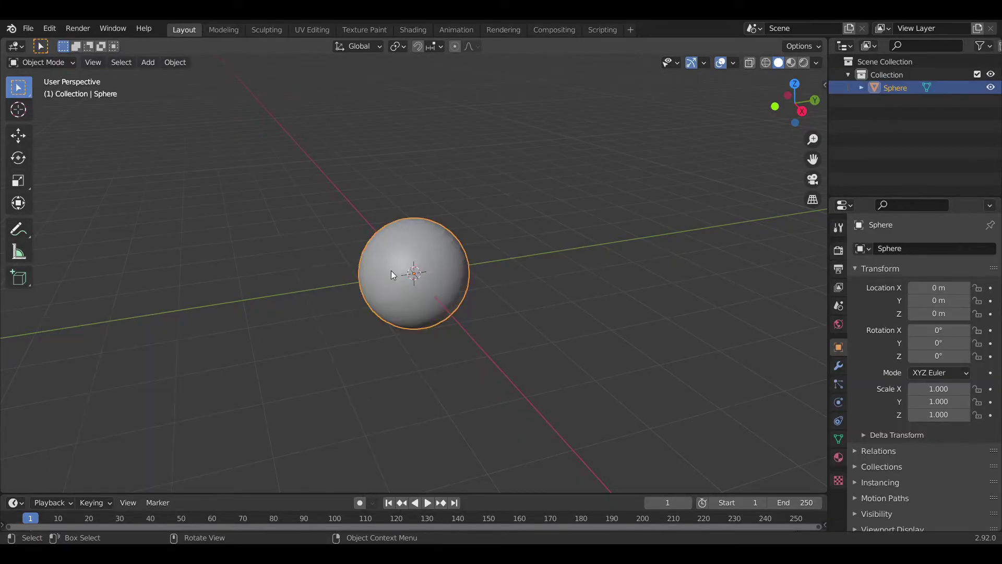
scroll(462, 312, up, 4)
scroll(462, 313, down, 2)
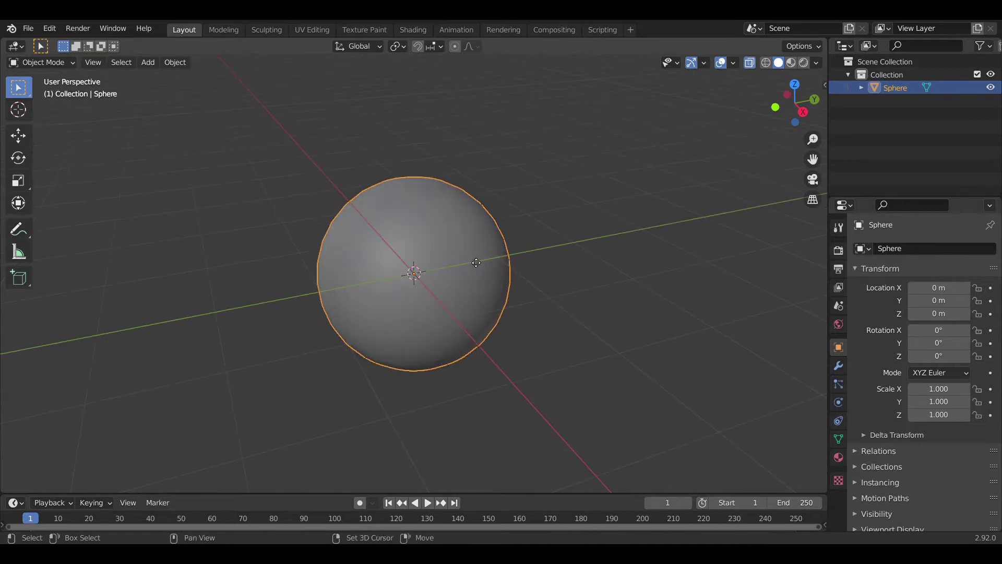
Duplicate the sphere twice, resizing each new copy
key(shift+d)
key(s)
click(476, 260)
key(shift+d)
key(s)
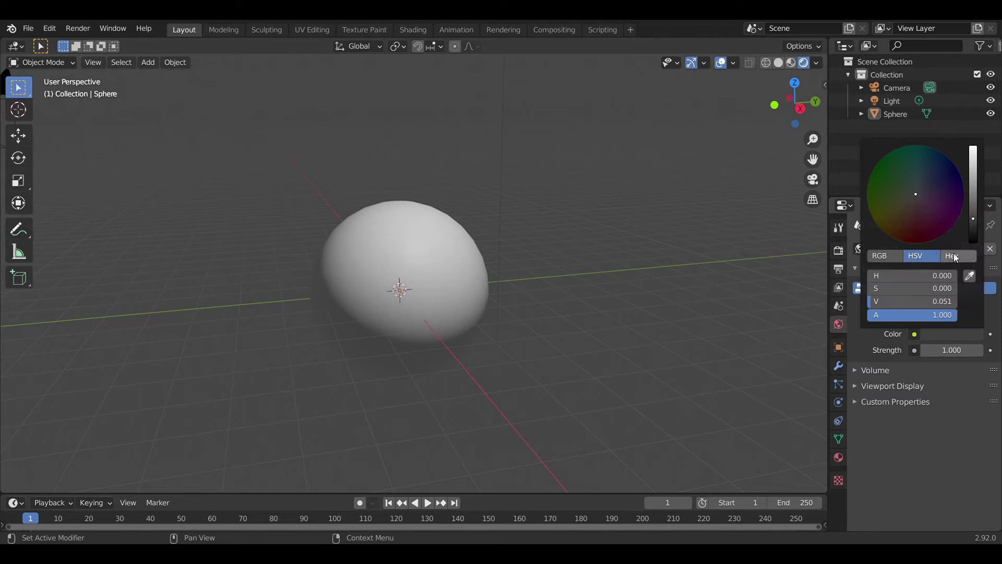
Turn the world background black and replace the default light with a Sun
drag(972, 219, 973, 242)
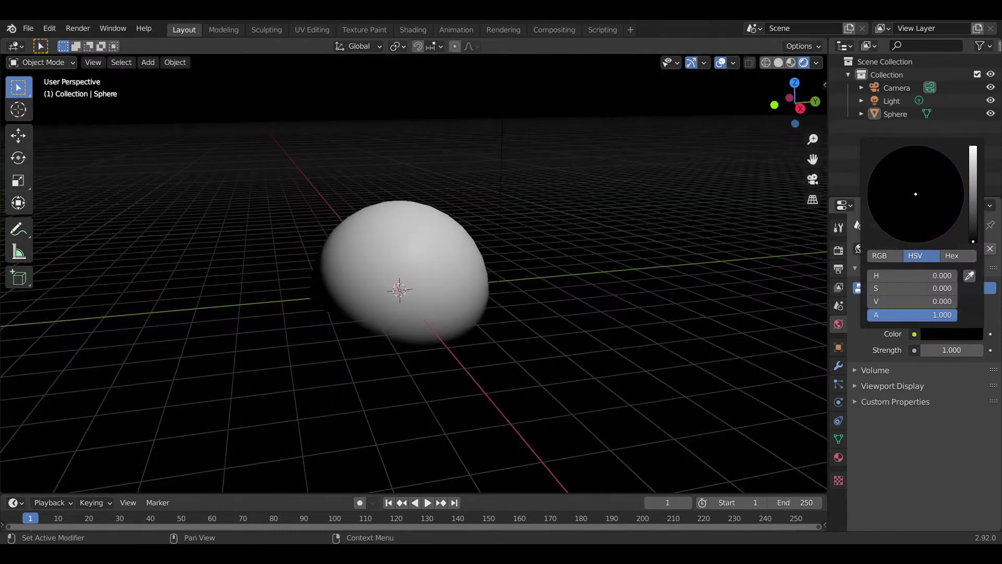
key(Delete)
key(shift+a)
mouse_move(261, 400)
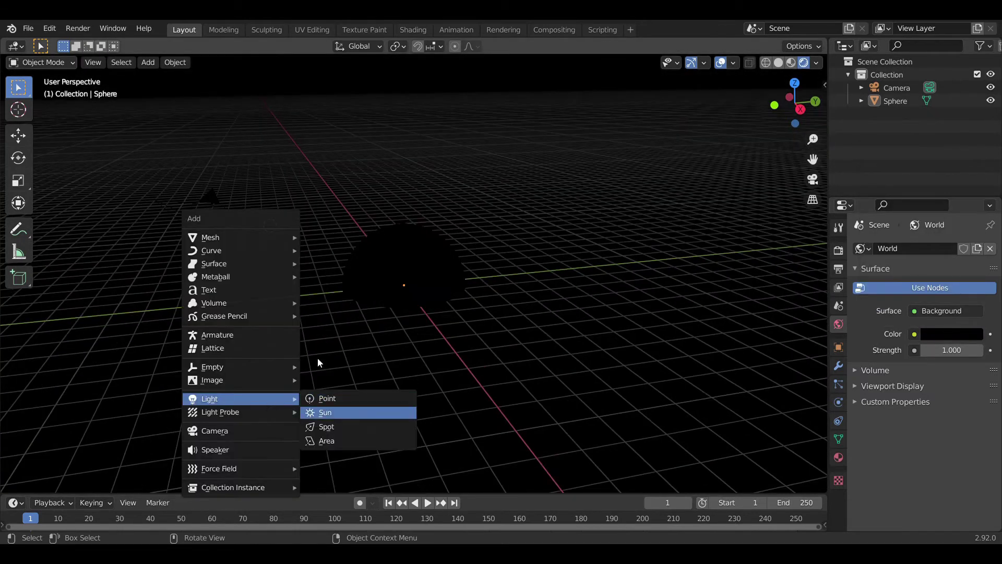
click(325, 413)
Aim the Sun to light the sphere from the left and hide the viewport overlays
drag(284, 297, 463, 297)
middle_drag(463, 296, 553, 291)
click(553, 291)
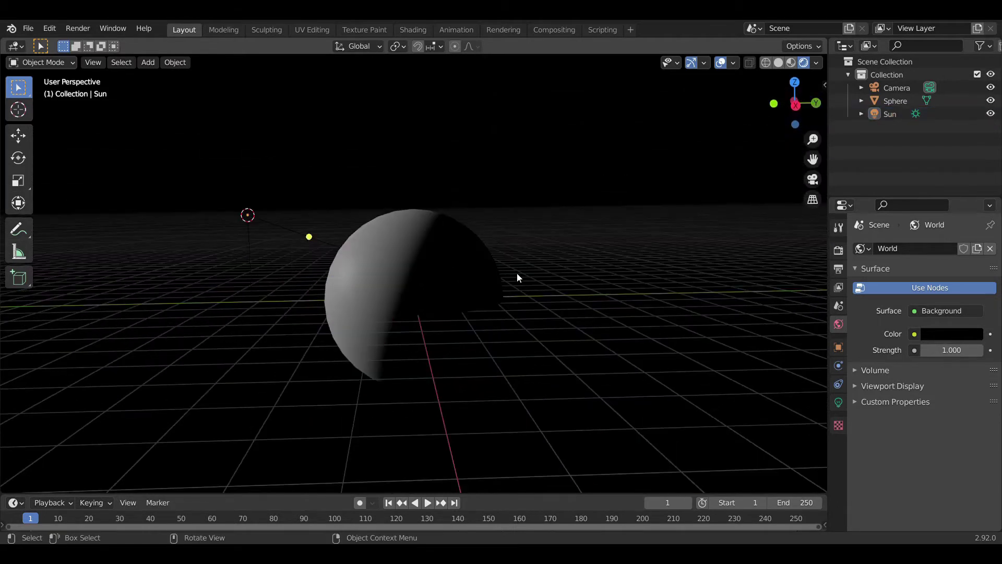
click(721, 62)
middle_drag(473, 217, 522, 229)
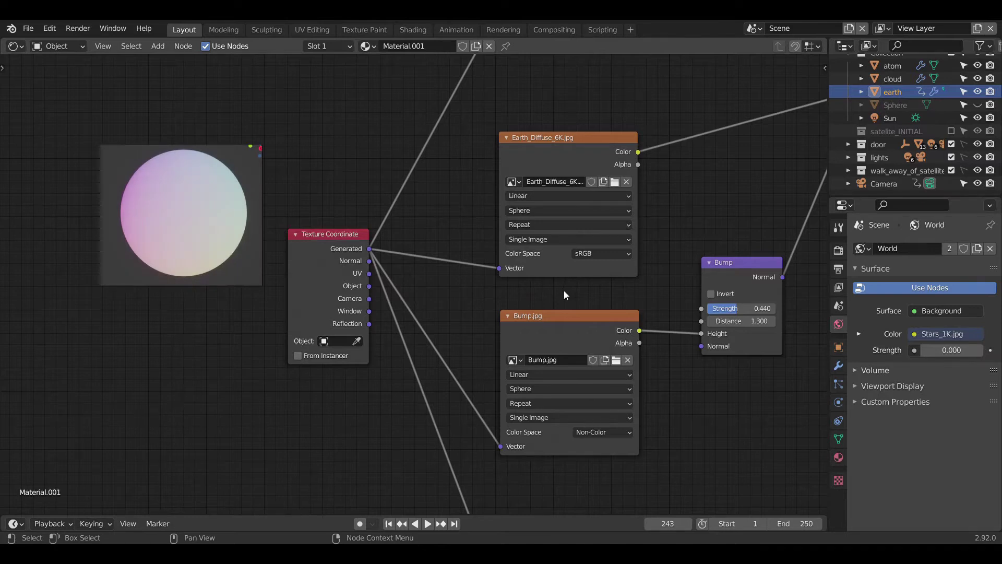
middle_drag(569, 295, 533, 275)
scroll(476, 275, down, 1)
scroll(628, 262, down, 3)
scroll(545, 264, up, 4)
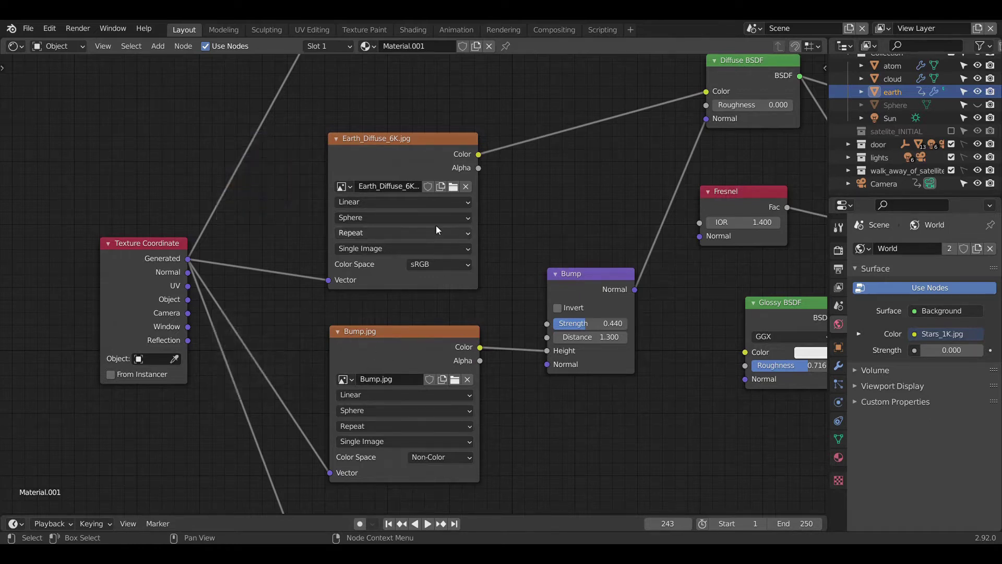
middle_drag(572, 153, 465, 205)
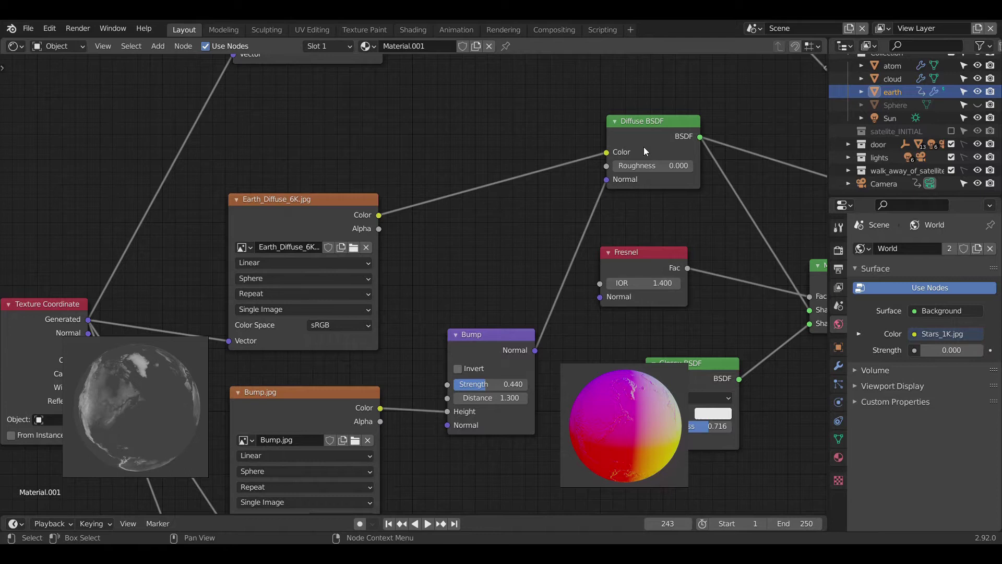
scroll(629, 222, down, 1)
middle_drag(631, 224, 503, 226)
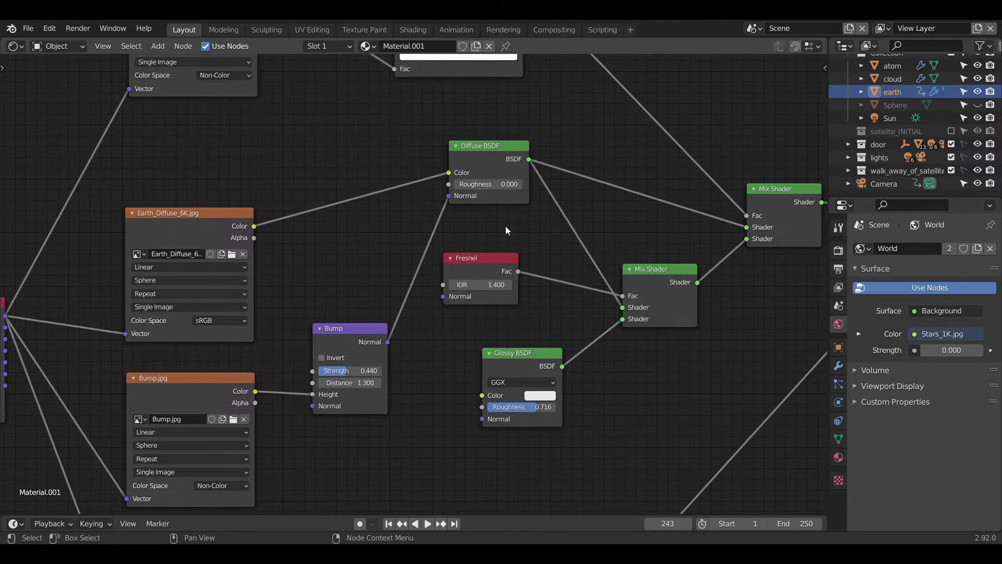
scroll(509, 225, up, 1)
click(501, 231)
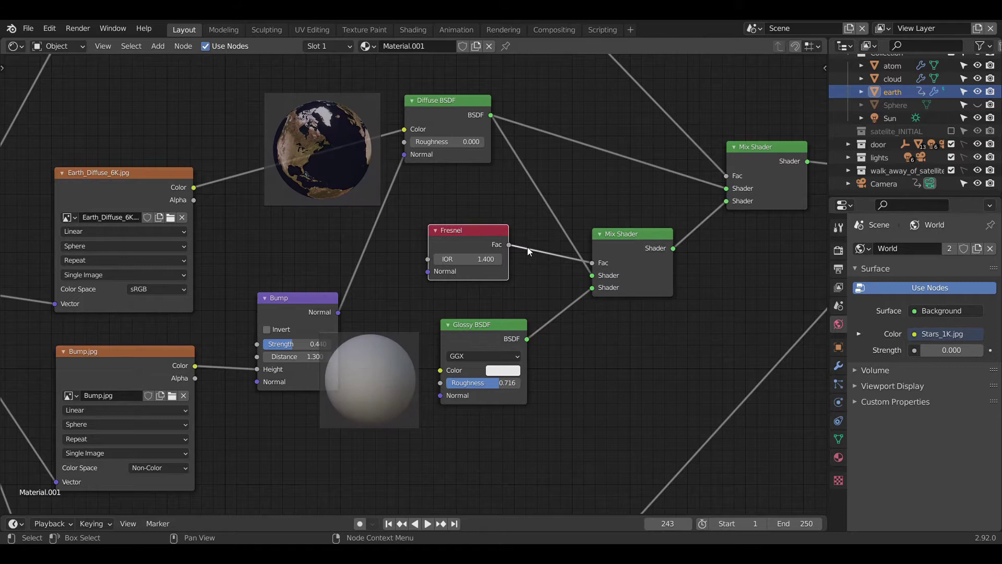
middle_drag(541, 241, 471, 253)
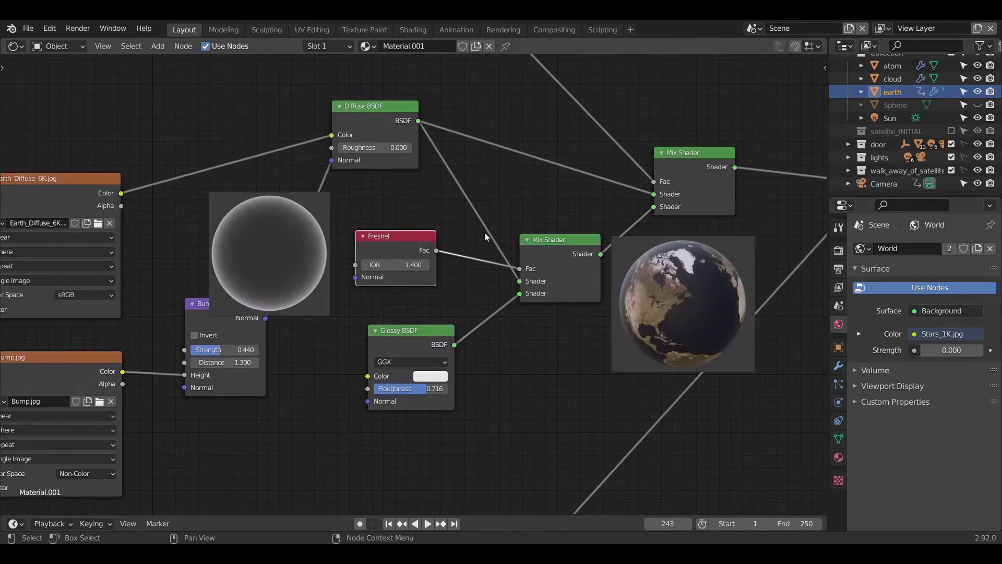
scroll(489, 229, down, 1)
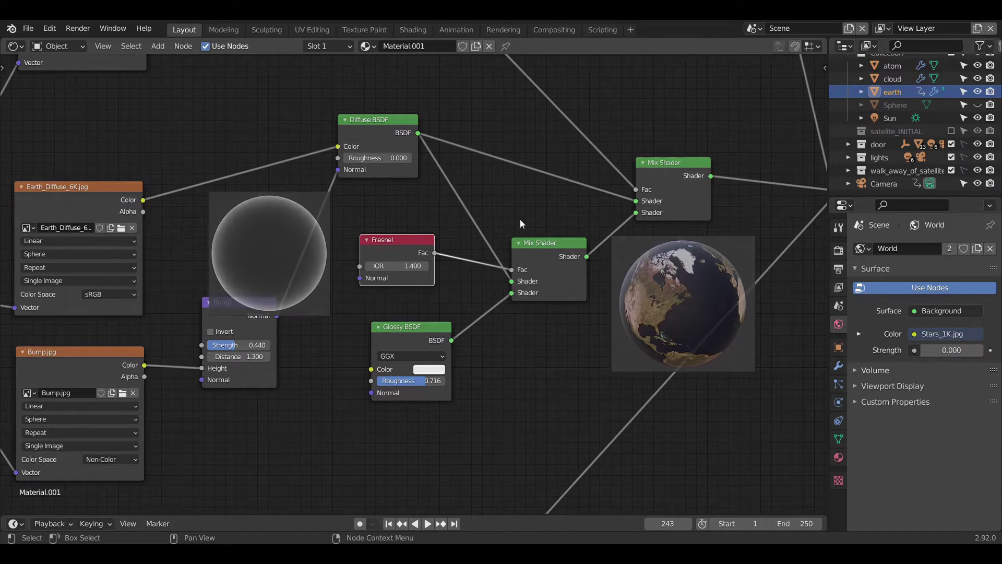
middle_drag(610, 193, 461, 262)
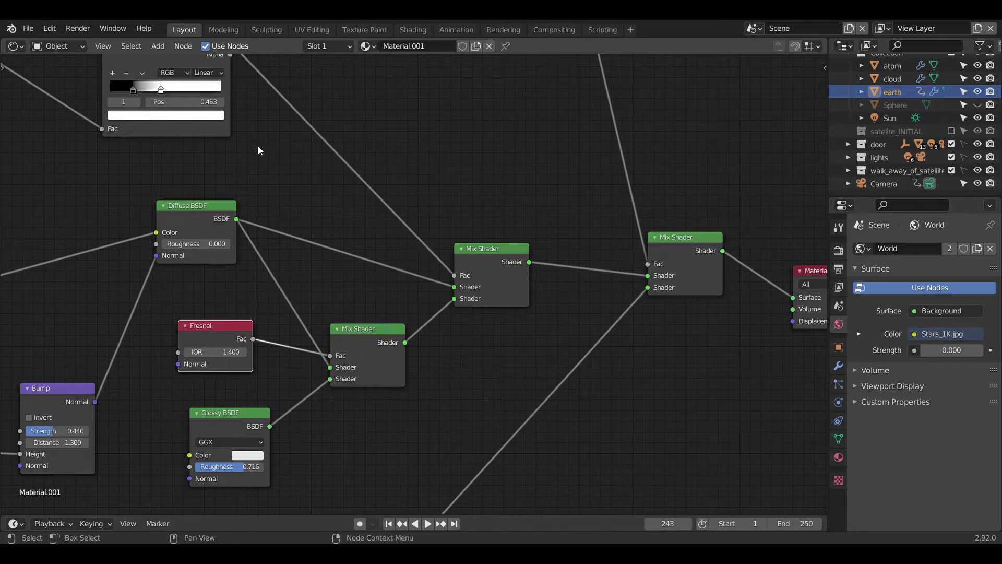
middle_drag(259, 150, 594, 289)
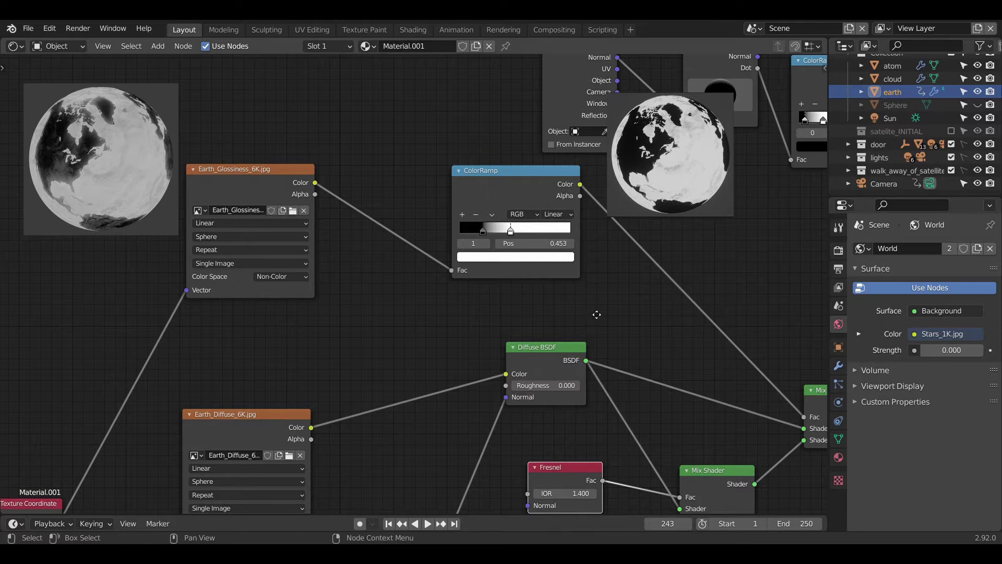
middle_drag(596, 315, 271, 184)
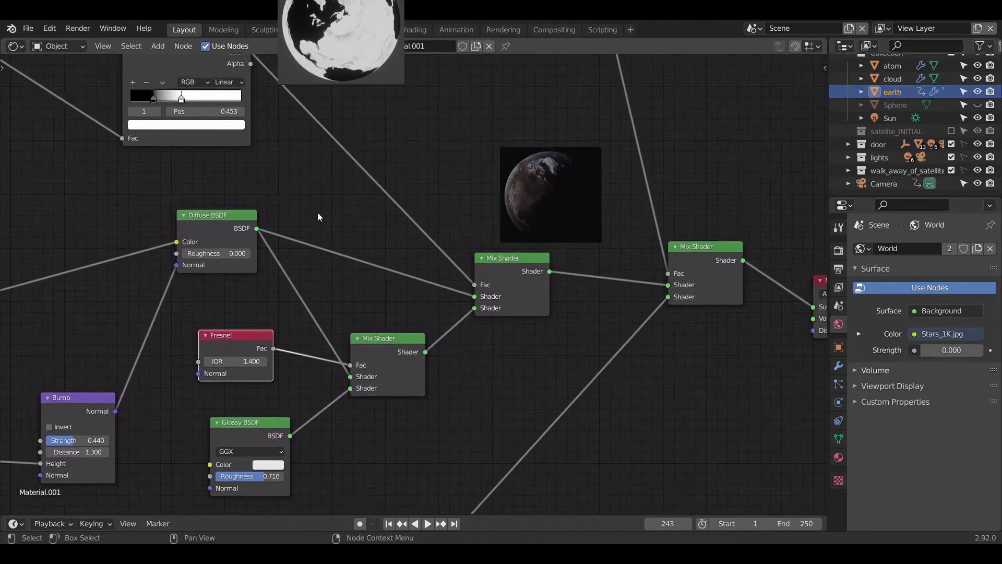
scroll(651, 236, down, 2)
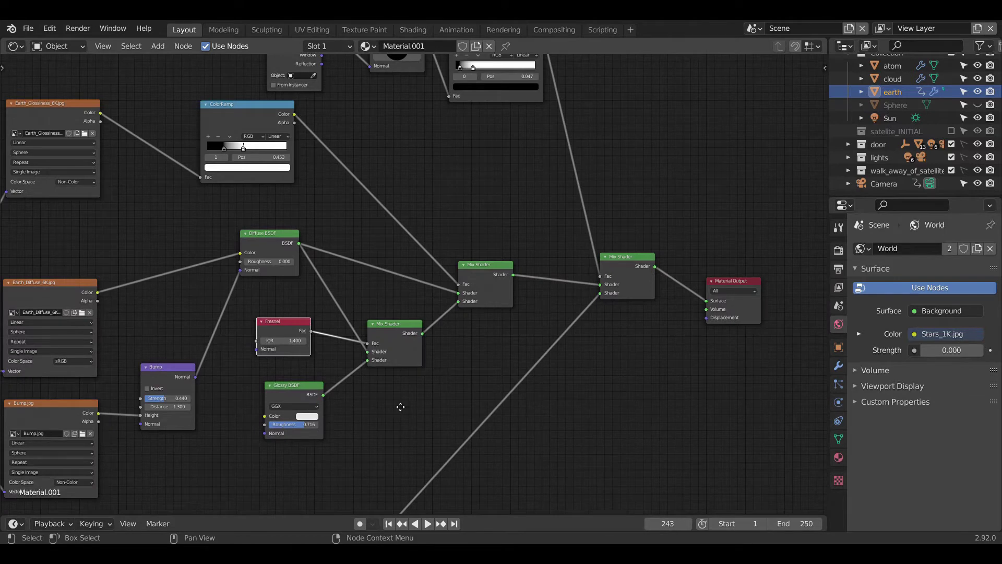
Pan across the earth material's Emission, Mix Shader, Normal and ColorRamp nodes
middle_drag(400, 406, 622, 136)
scroll(433, 331, up, 1)
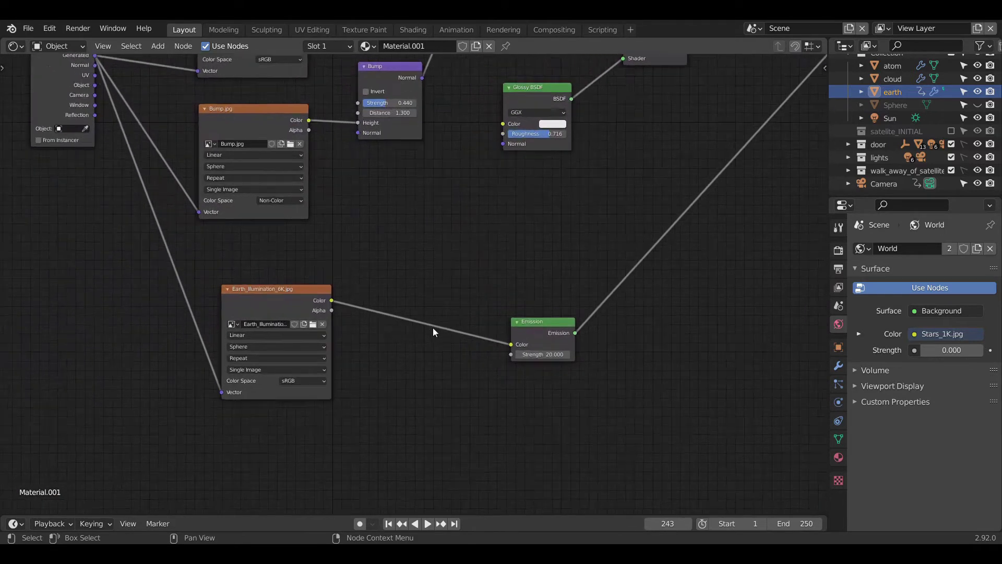
scroll(433, 332, up, 1)
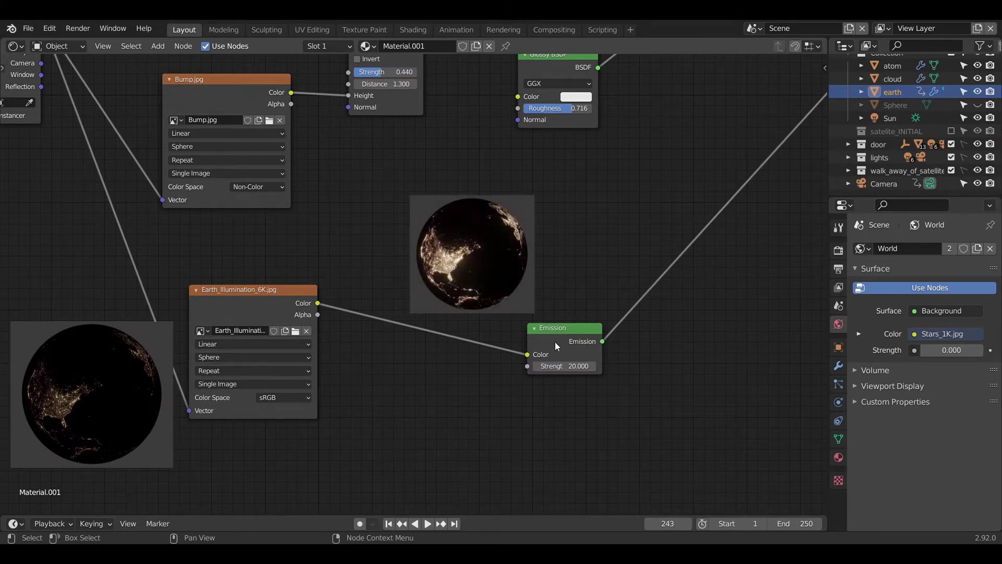
middle_drag(727, 262, 278, 99)
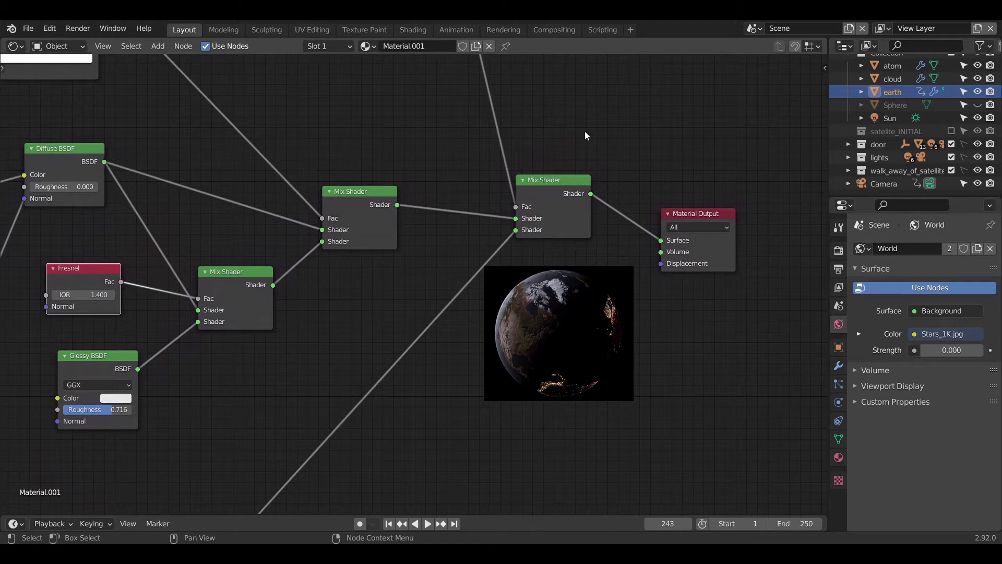
middle_drag(585, 135, 599, 391)
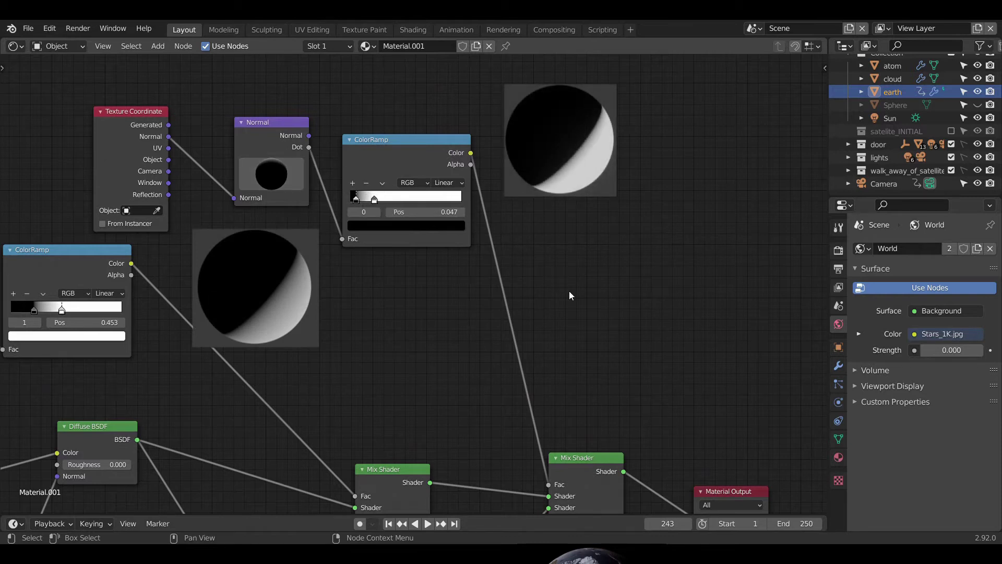
scroll(569, 290, down, 5)
scroll(569, 291, right, 5)
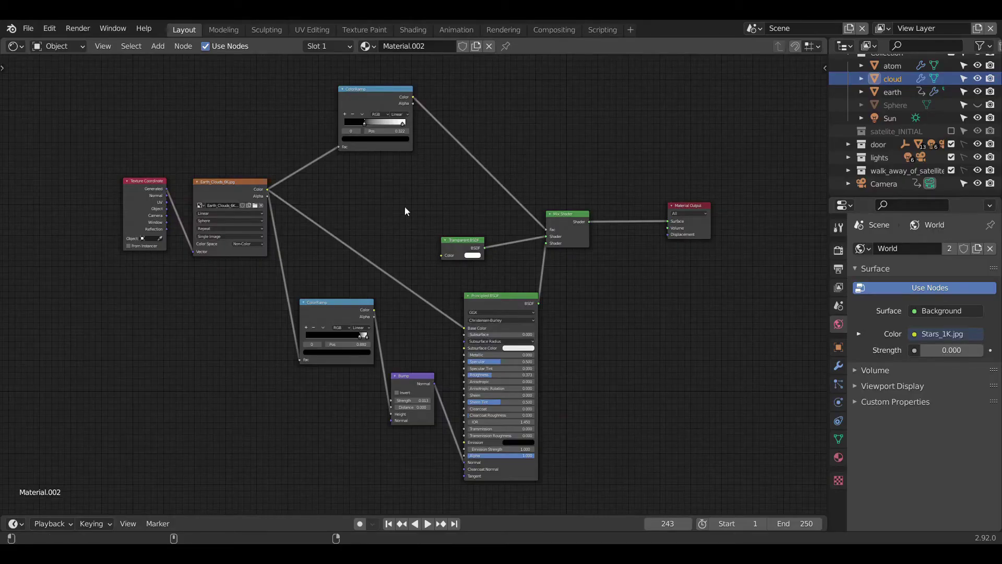
Frame all of the cloud material's nodes in the node editor
scroll(405, 205, up, 3)
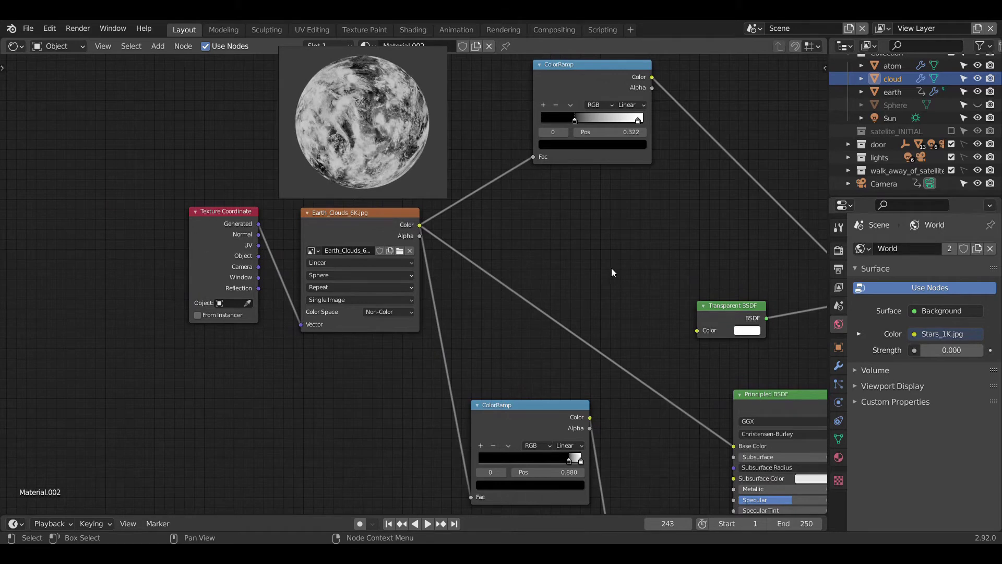
key(Home)
scroll(504, 271, up, 1)
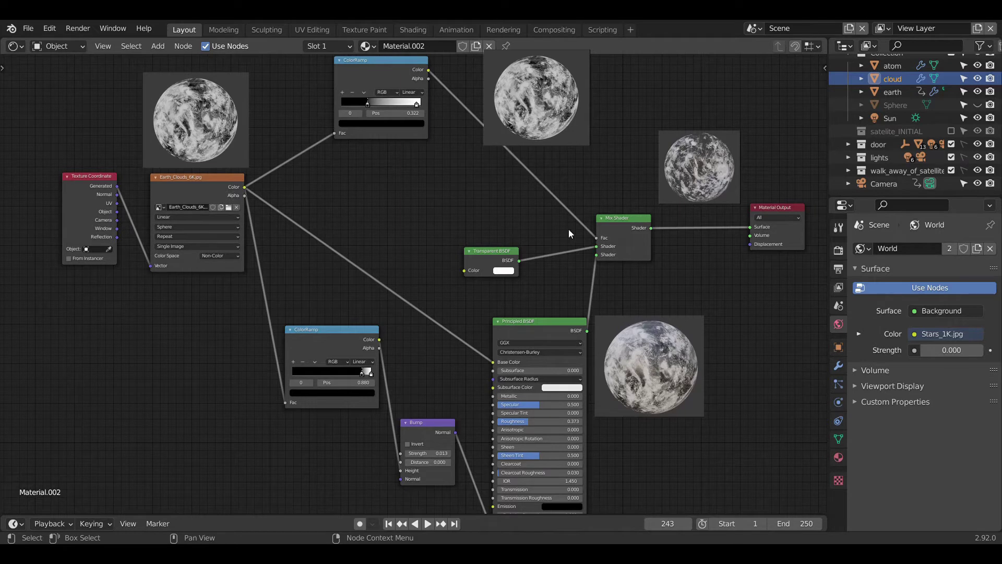
scroll(660, 263, down, 1)
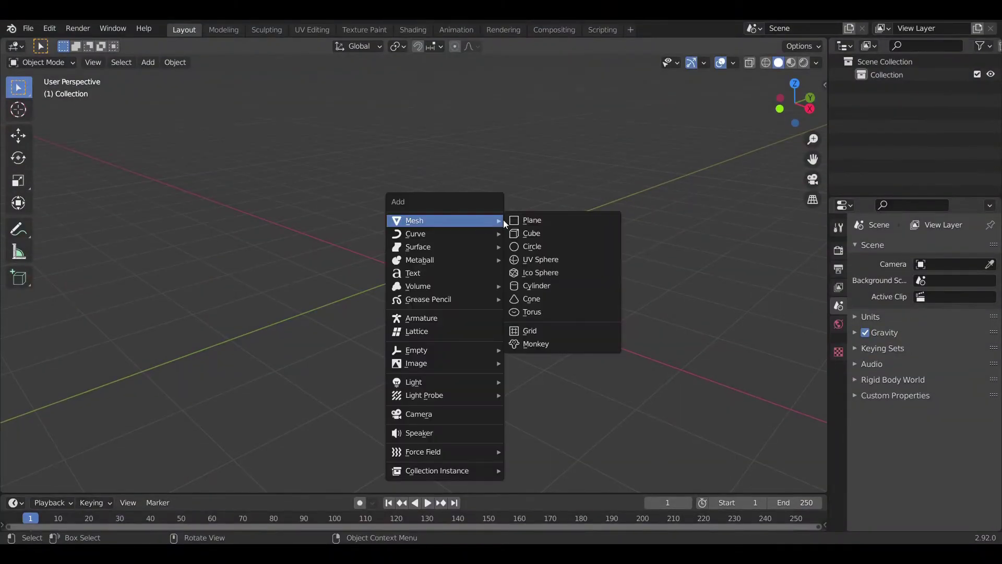
Add a plane, rotate it 90° on Y and scale it into a tall strip
click(543, 224)
key(r)
key(y)
key(9)
key(0)
key(Return)
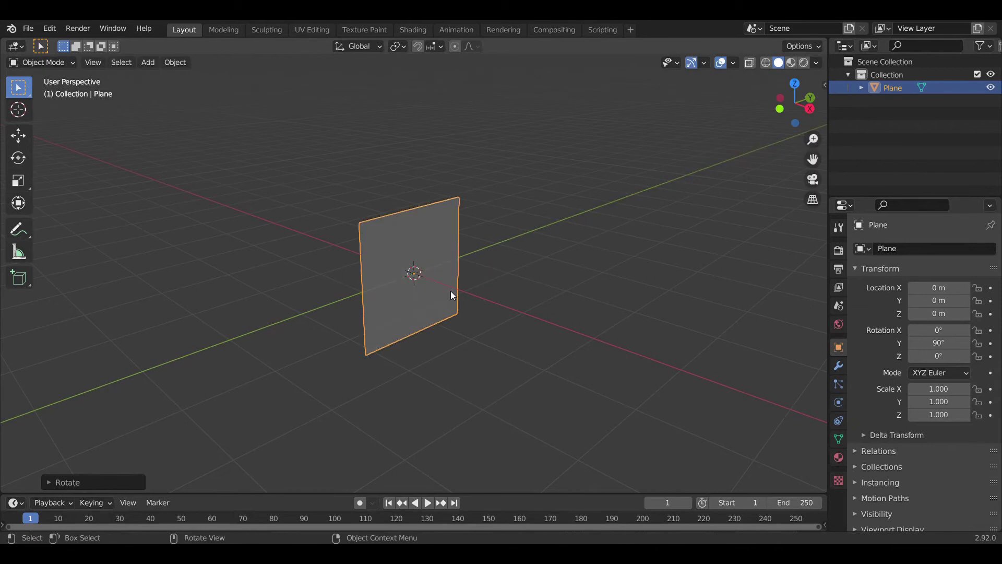
key(s)
click(459, 328)
key(Tab)
Cut edge loops into the strip, slide the middle loop along X and extrude the end edge
key(ctrl+r)
click(418, 206)
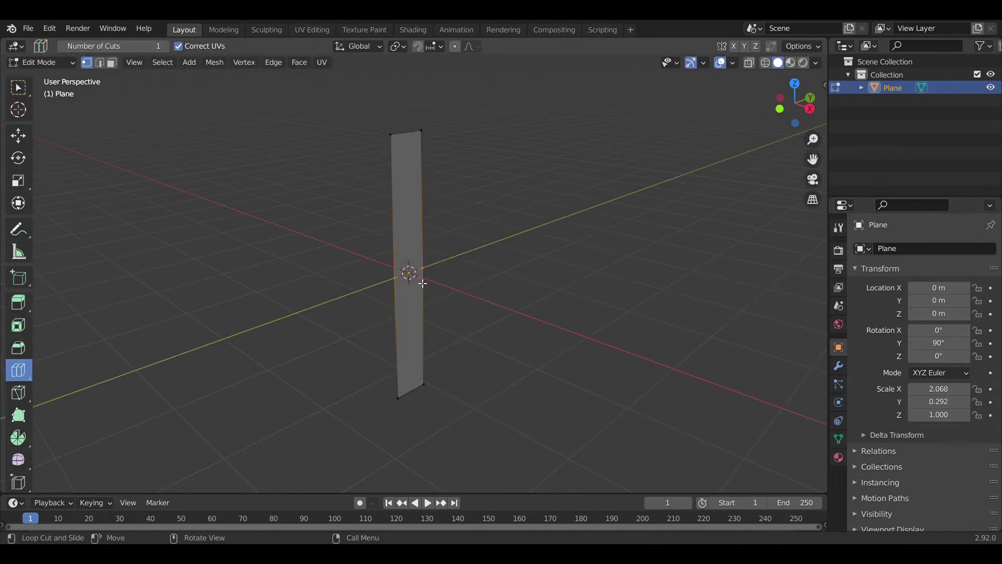
key(w)
middle_drag(531, 335, 440, 340)
key(g)
key(x)
click(519, 318)
key(e)
click(570, 324)
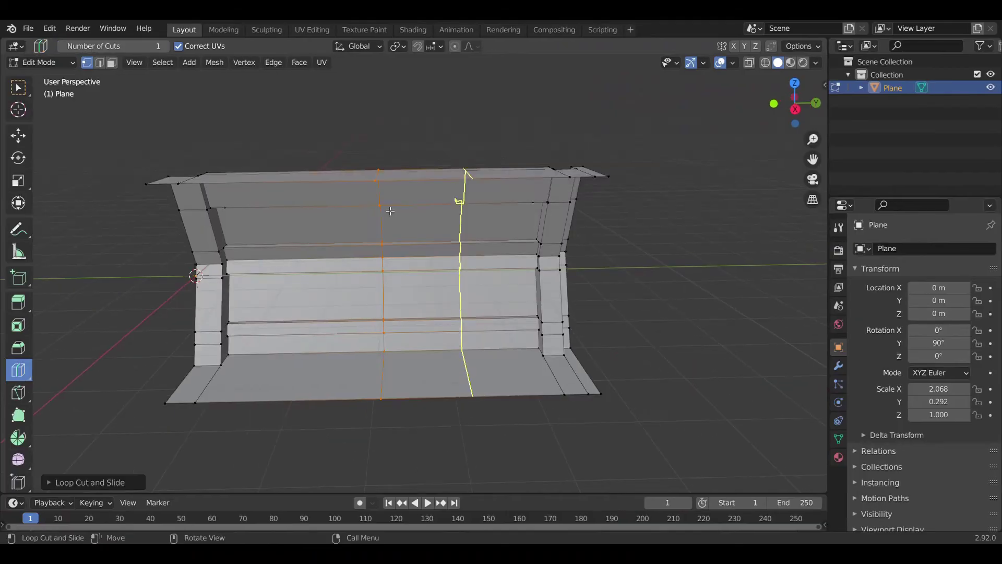
Delete the unneeded wall edges and snap the 3D cursor to the selection to set the origin
key(w)
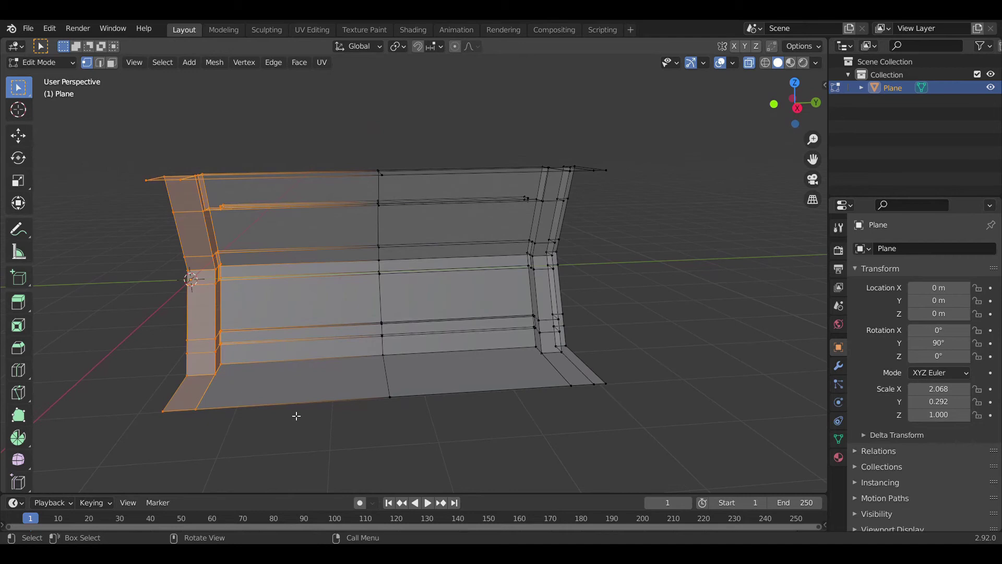
key(x)
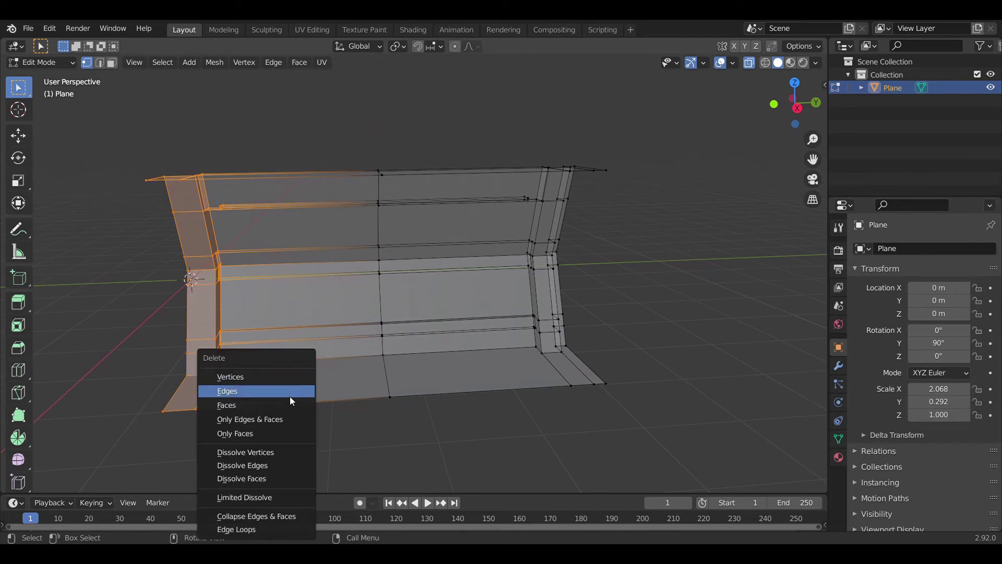
click(291, 396)
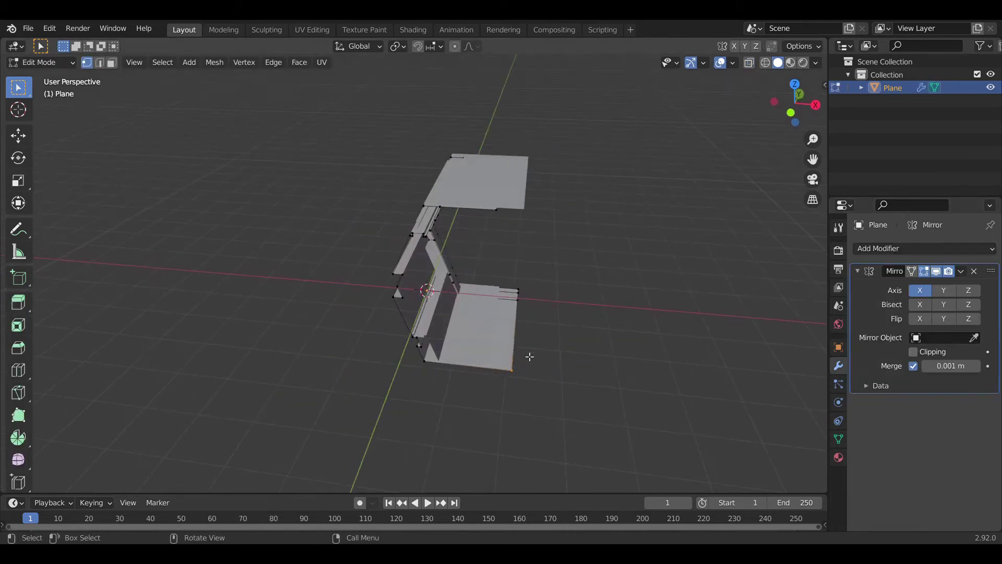
right_click(522, 320)
mouse_move(491, 471)
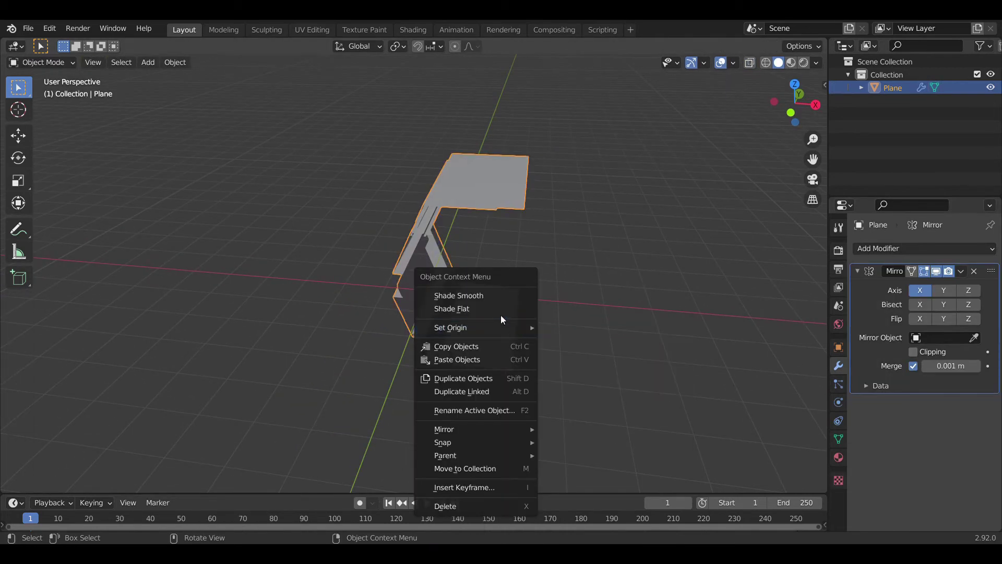
mouse_move(459, 327)
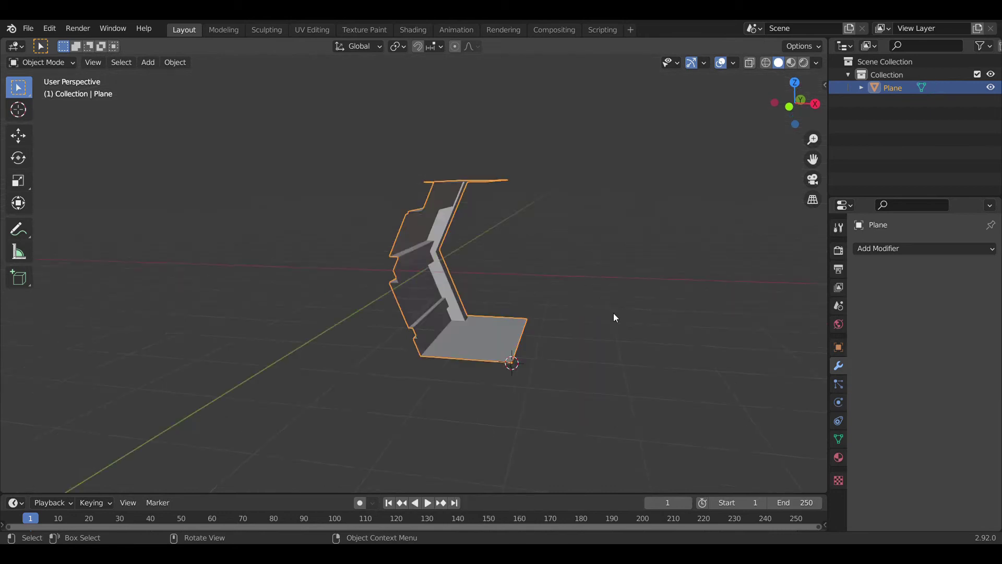
Add a Mirror modifier on Y and Z with Clipping to close the corridor section
middle_drag(613, 312, 546, 312)
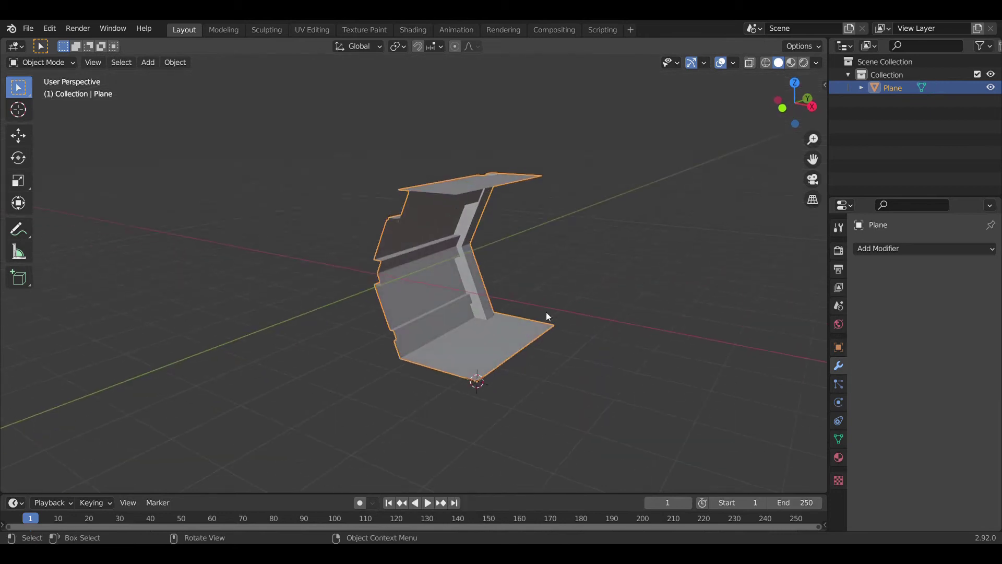
click(896, 250)
click(741, 398)
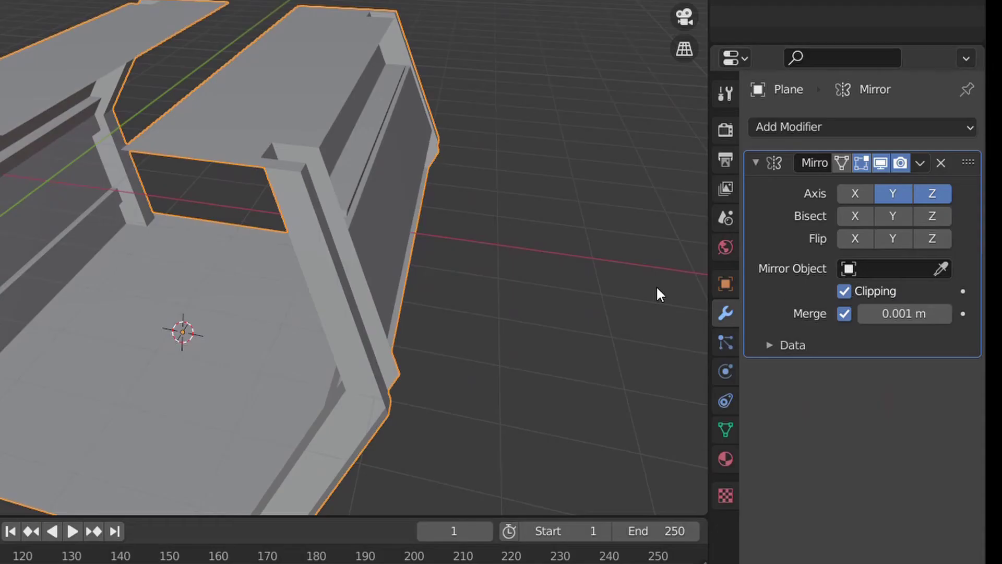
key(Tab)
middle_drag(296, 203, 336, 163)
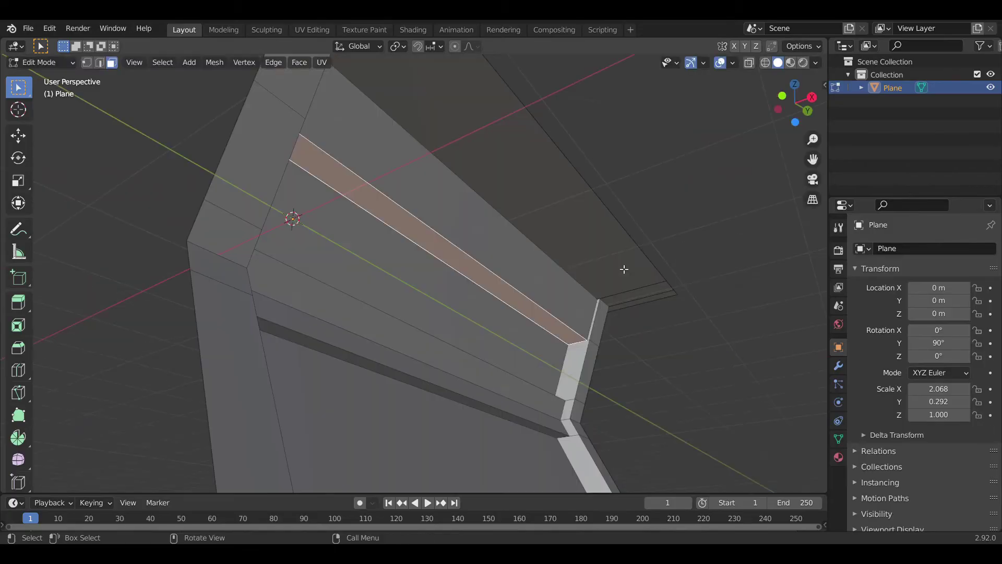
Inset the selected face strip and scale it narrower along Y
key(i)
click(635, 264)
key(s)
key(y)
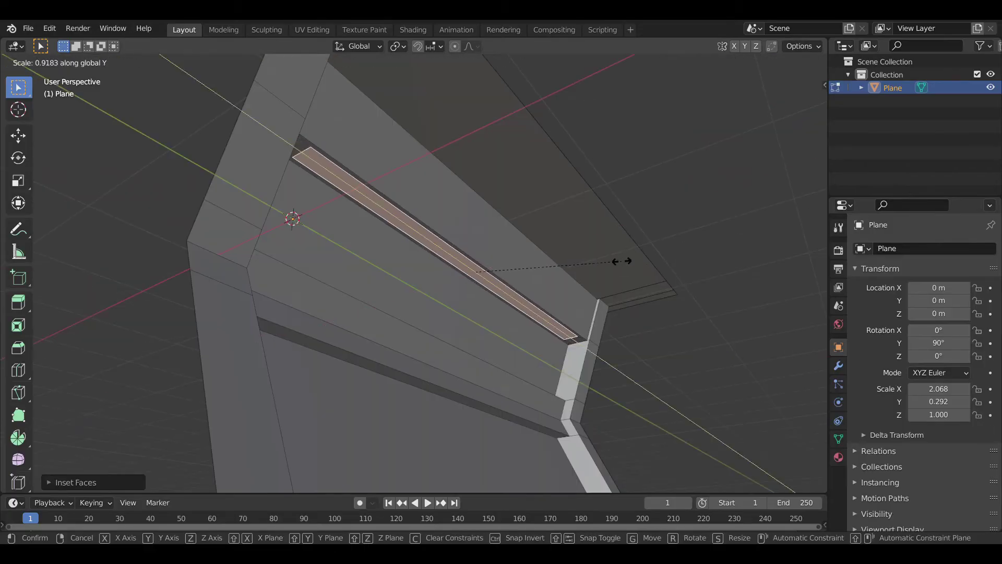
click(622, 261)
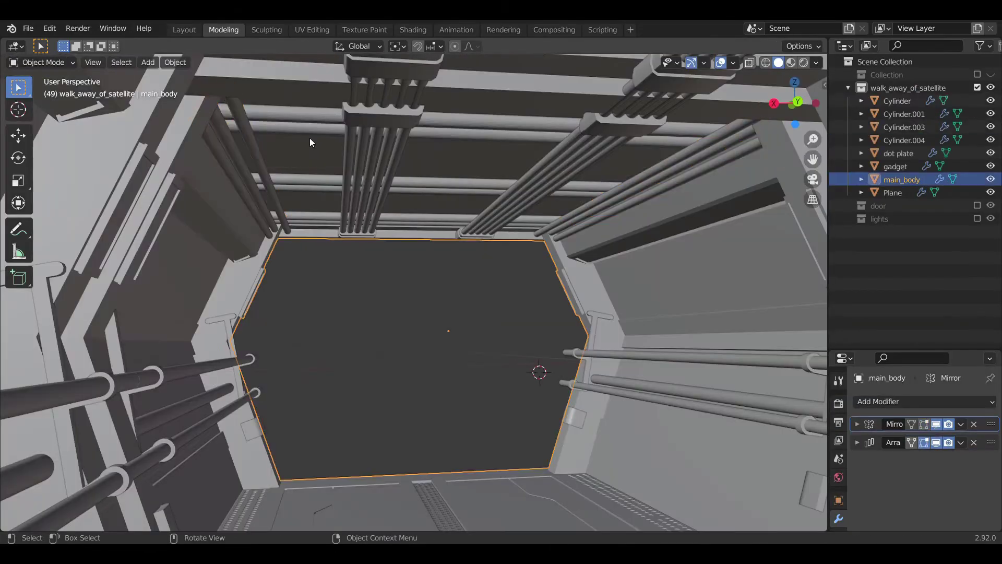
In the finished corridor file, select the Cylinder.004 and Cylinder.001 pipes
click(381, 116)
click(381, 116)
click(400, 142)
click(555, 184)
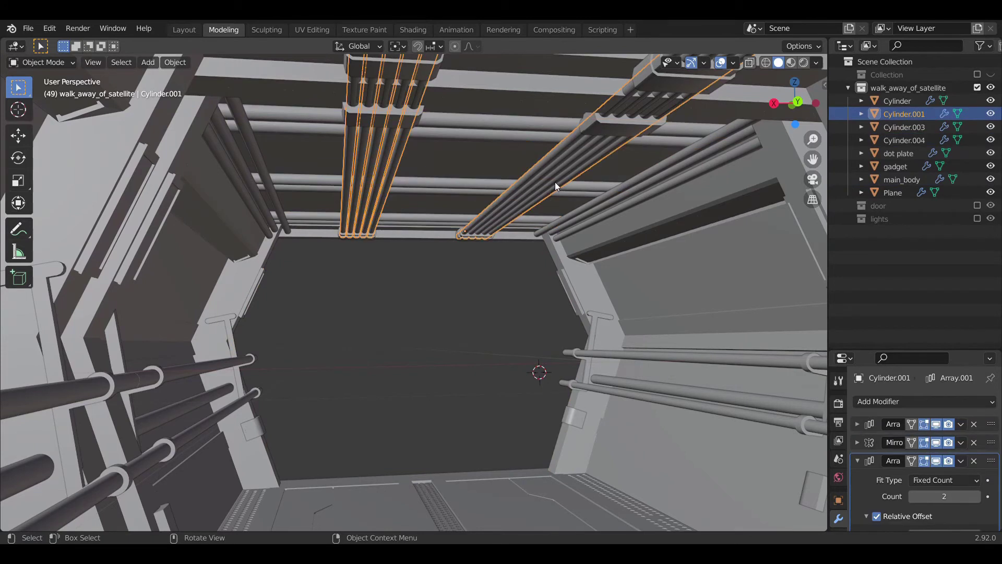
scroll(555, 182, down, 6)
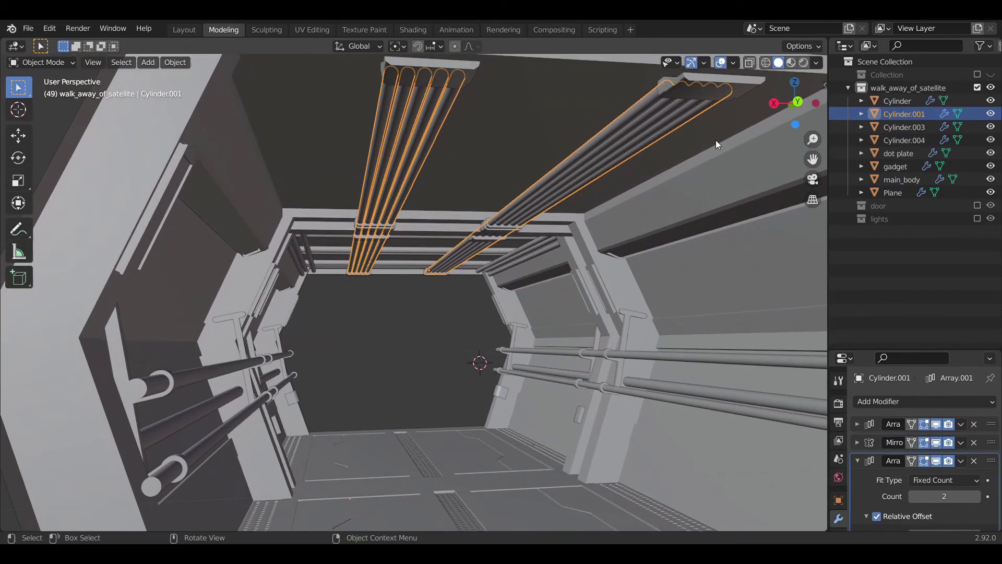
middle_drag(716, 140, 405, 385)
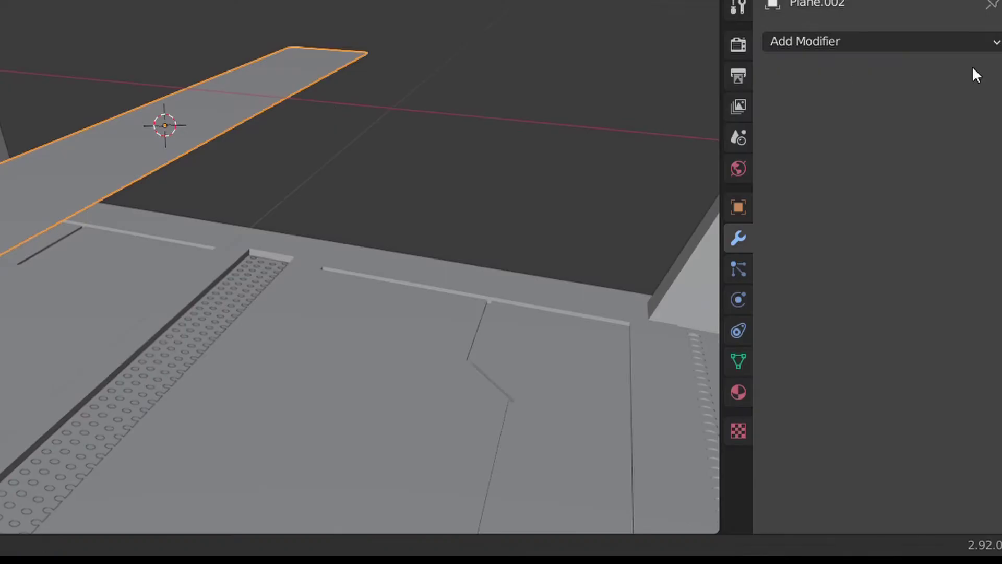
Give Plane.002 a Solidify modifier with 0.011 m thickness
click(939, 40)
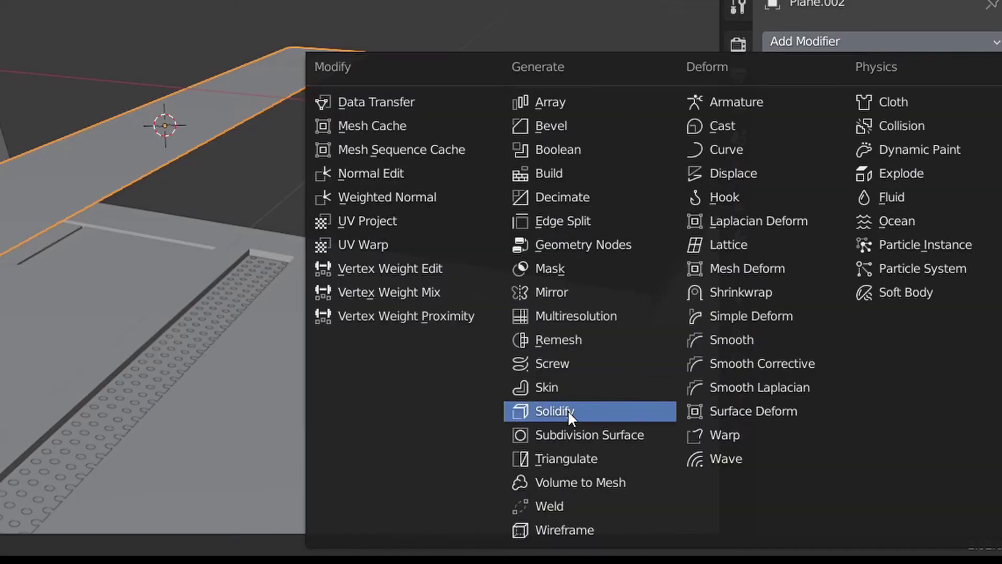
click(569, 413)
drag(911, 140, 912, 141)
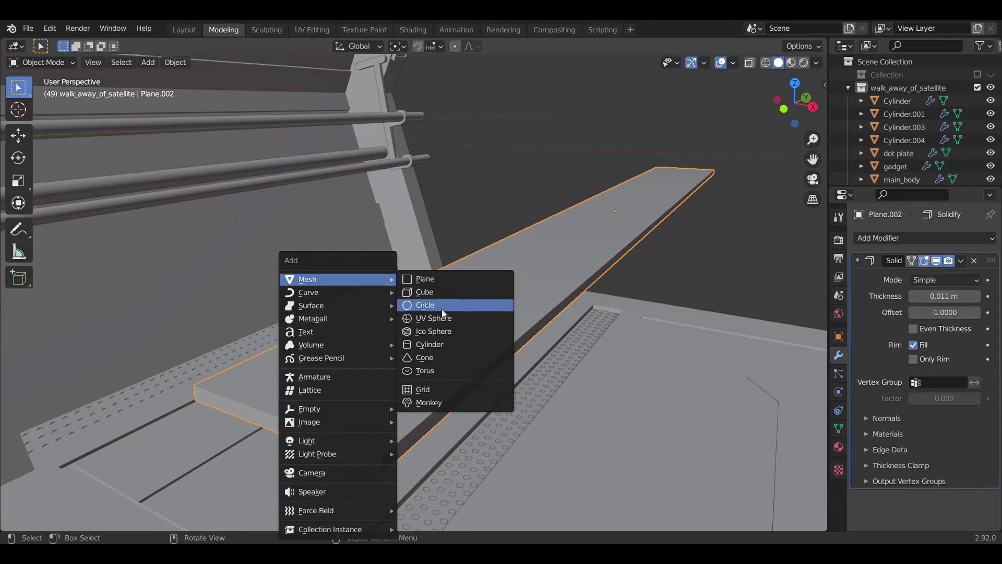
Add a shrunken cylinder and array it into a row of 50
click(449, 343)
key(s)
click(360, 342)
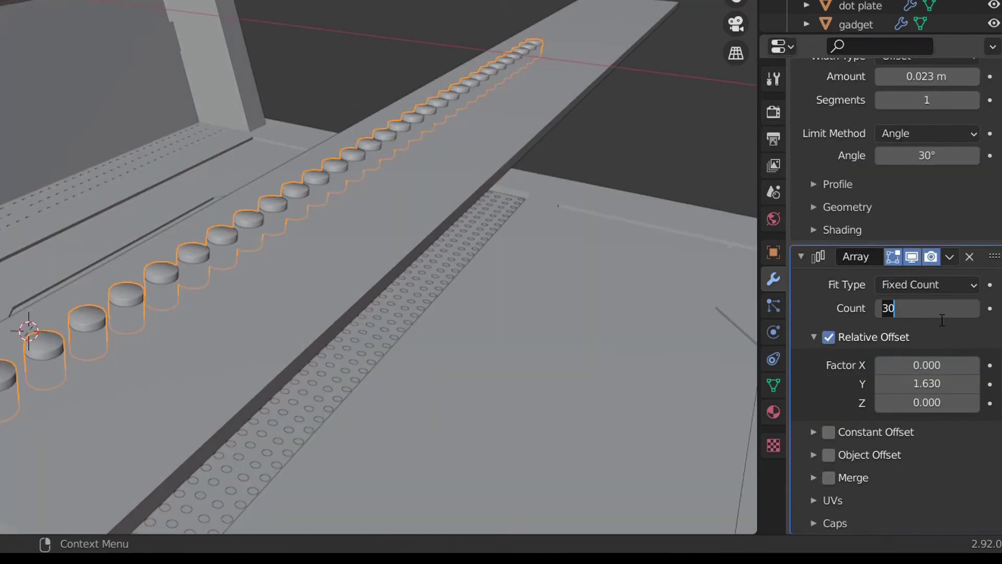
text(50)
key(Return)
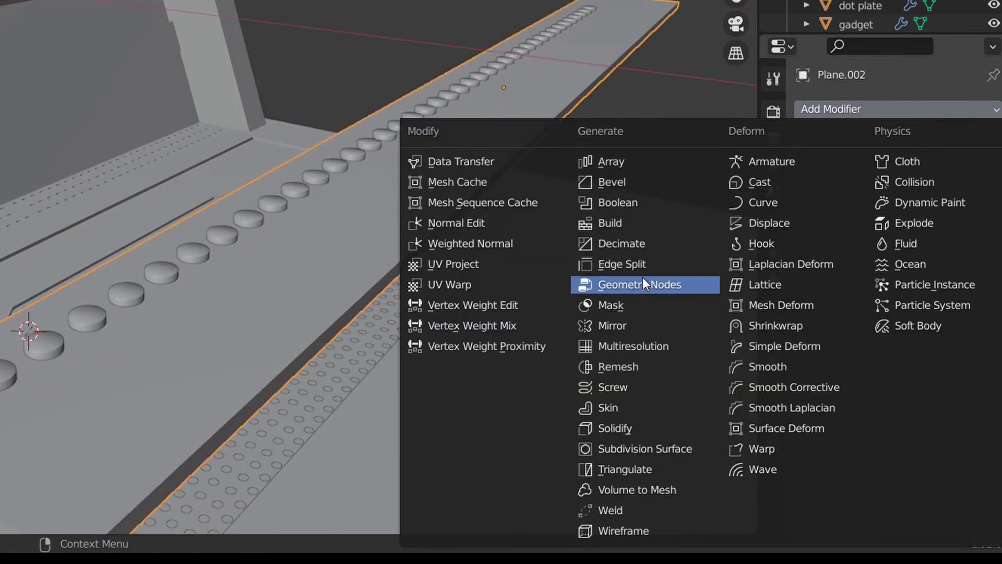
Cut the cylinders out of Plane.002 with an applied Boolean Difference using Cylinder.002
click(665, 202)
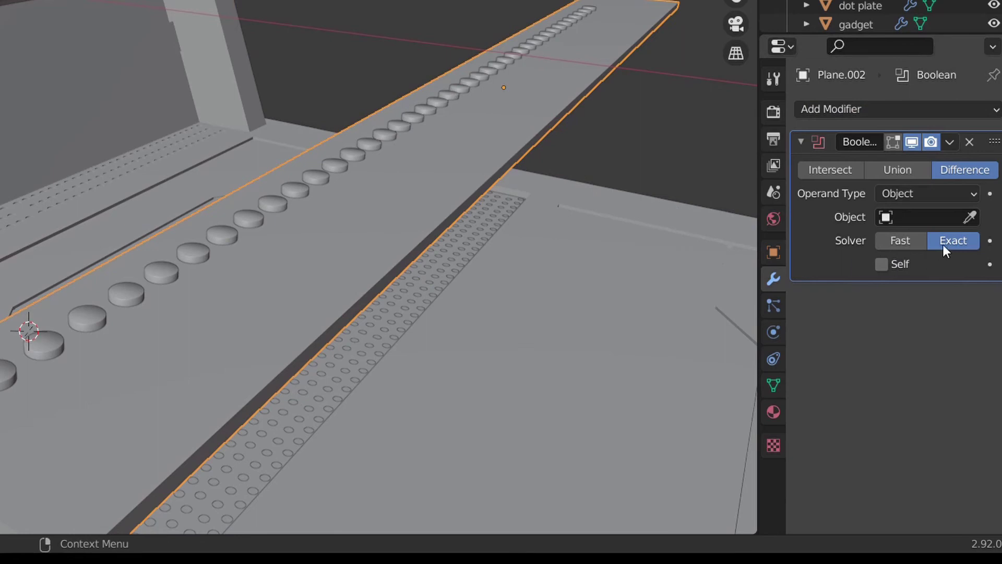
click(162, 272)
click(949, 142)
click(855, 161)
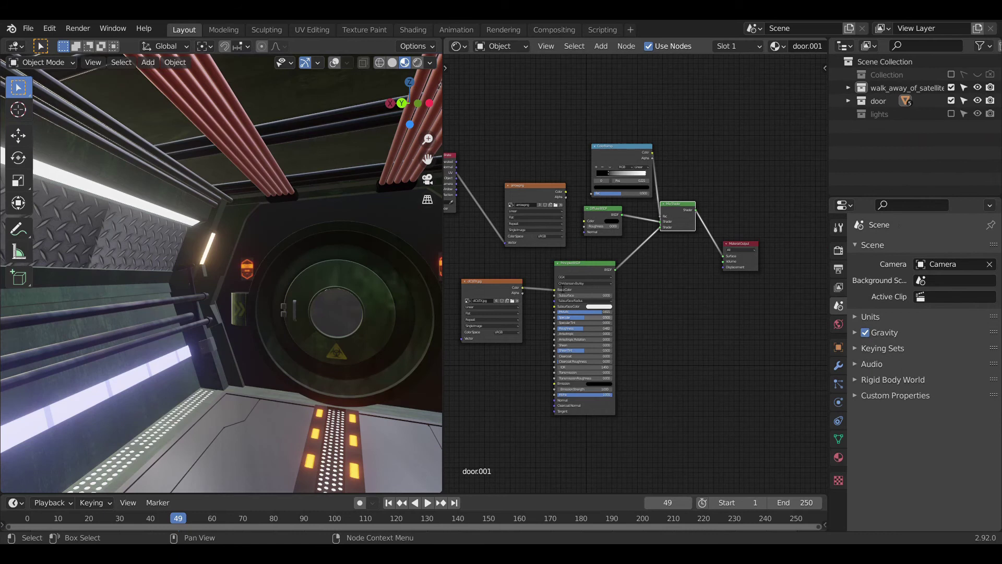
Select a pipe, the orange floor light strip and another corridor object to inspect their materials
middle_drag(272, 314, 175, 219)
click(183, 286)
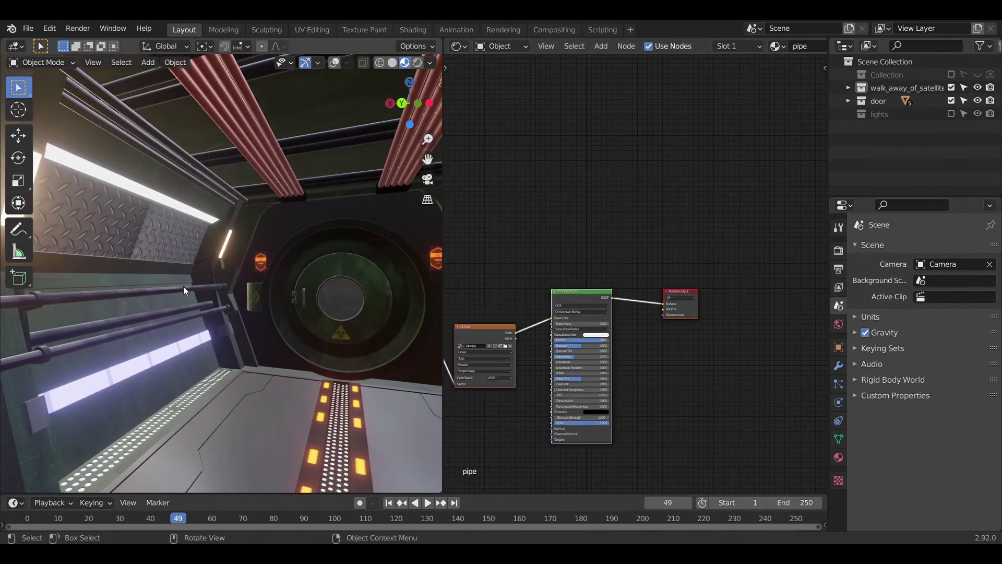
click(327, 418)
click(300, 184)
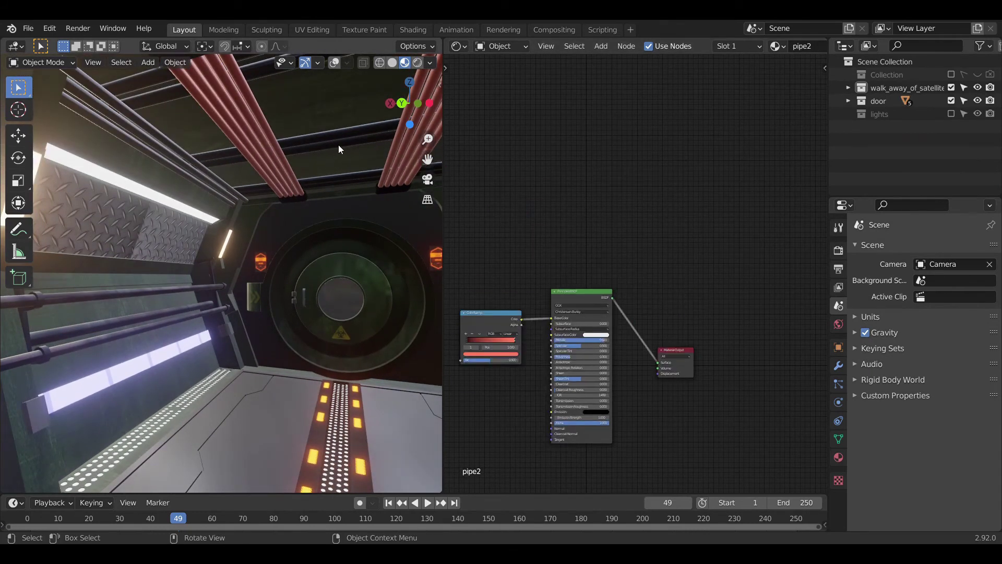
Switch Bloom off to compare the corridor glow, then turn it back on
click(316, 258)
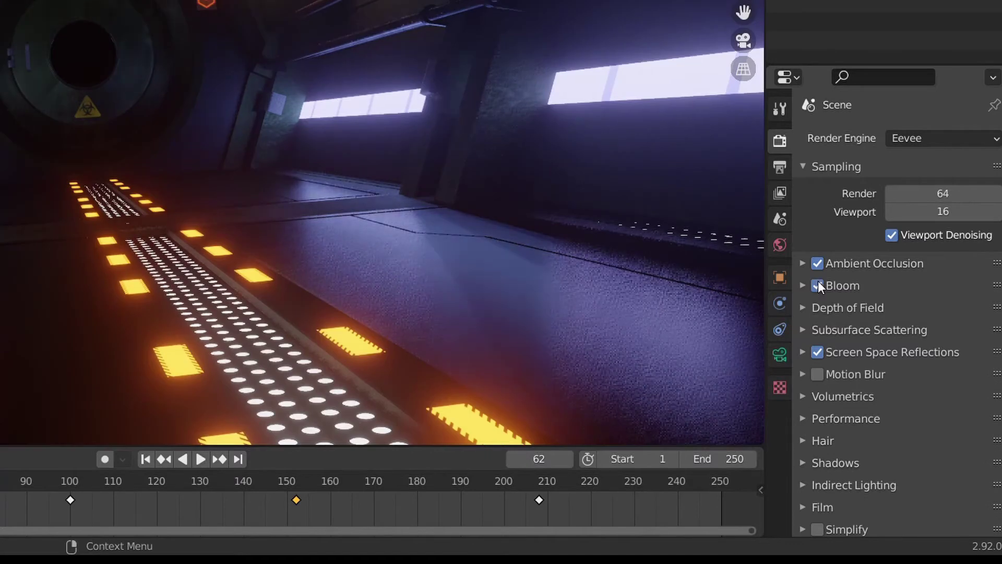
click(818, 284)
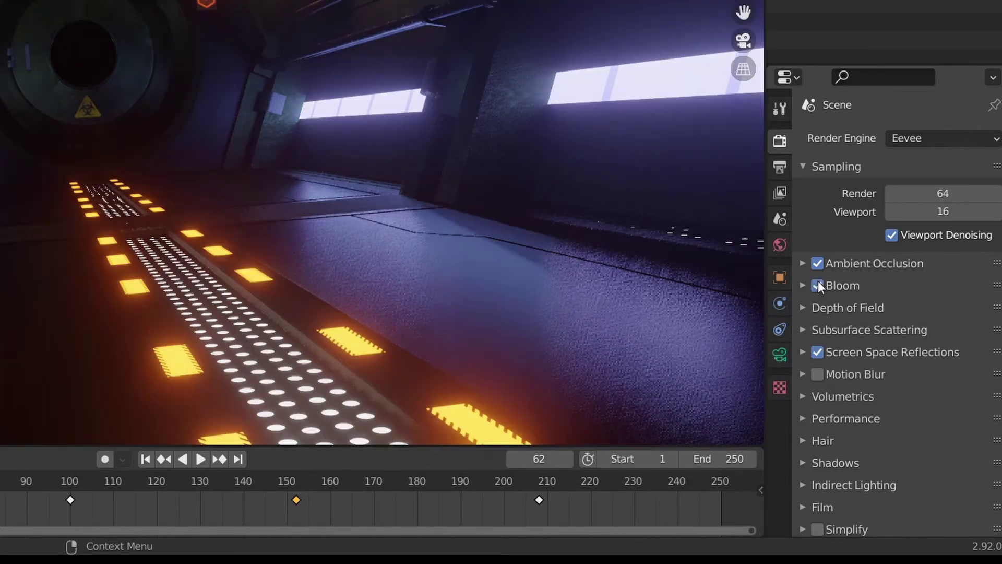
click(818, 286)
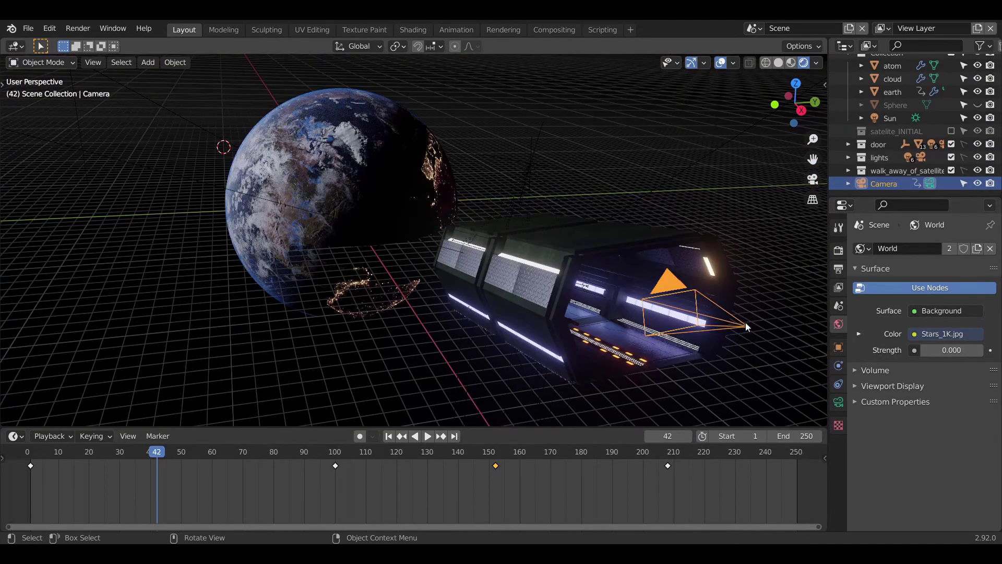
Switch to Material Preview shading and move the camera along X to frame the Earth
key(z)
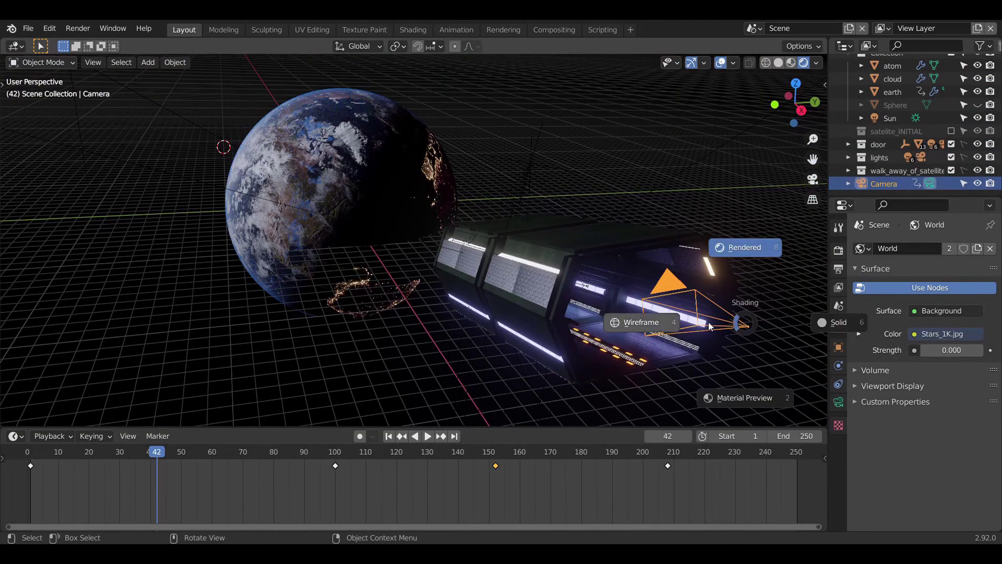
click(746, 398)
key(g)
key(x)
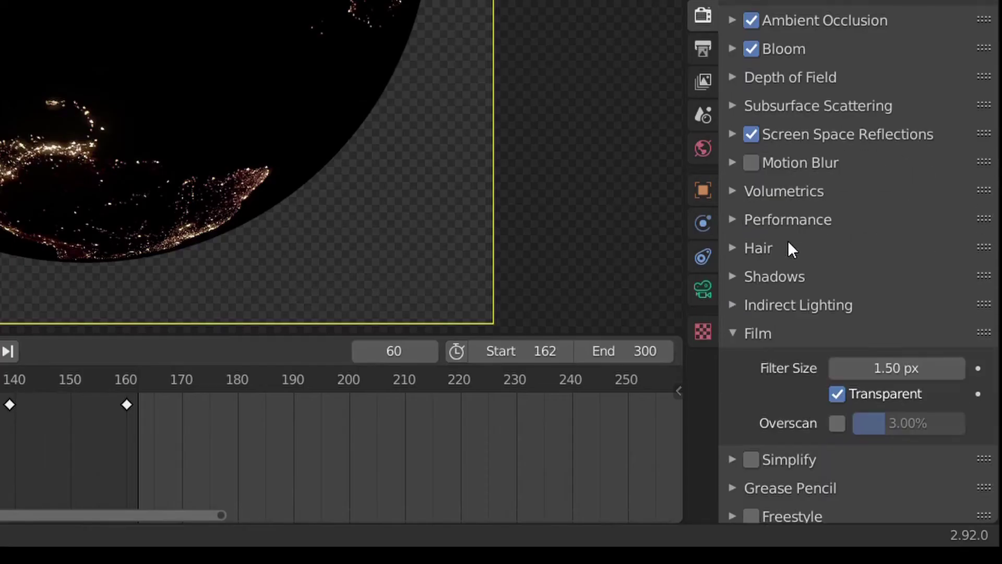
scroll(886, 374, down, 2)
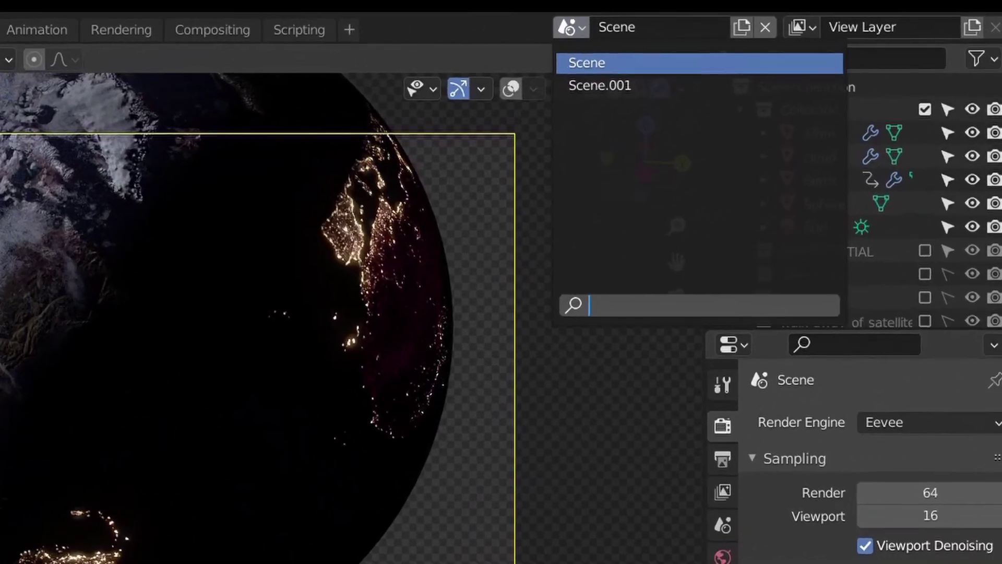
Switch to the Scene.001 corridor scene and bring up the Compositing workspace with both scenes' node tree
click(563, 22)
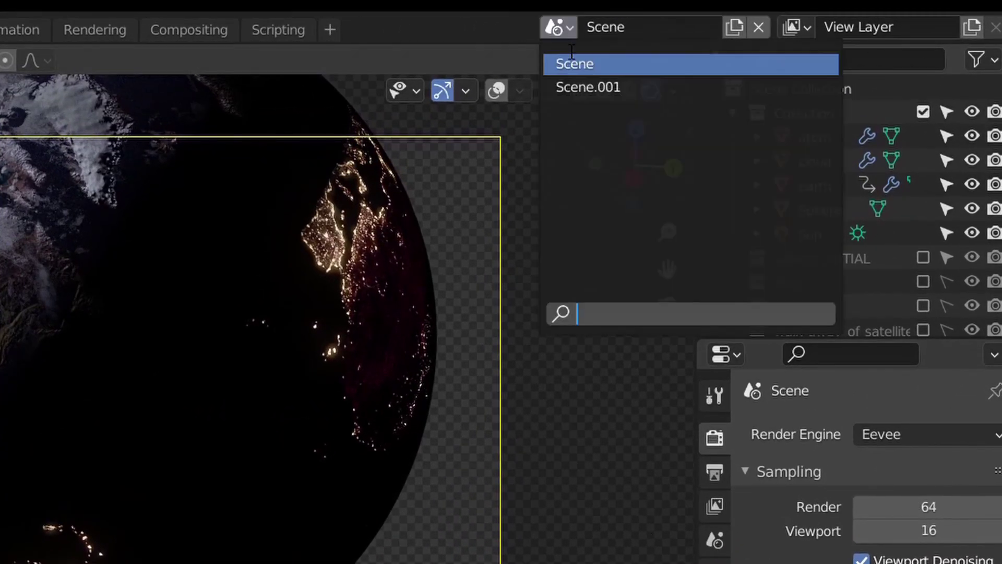
click(592, 89)
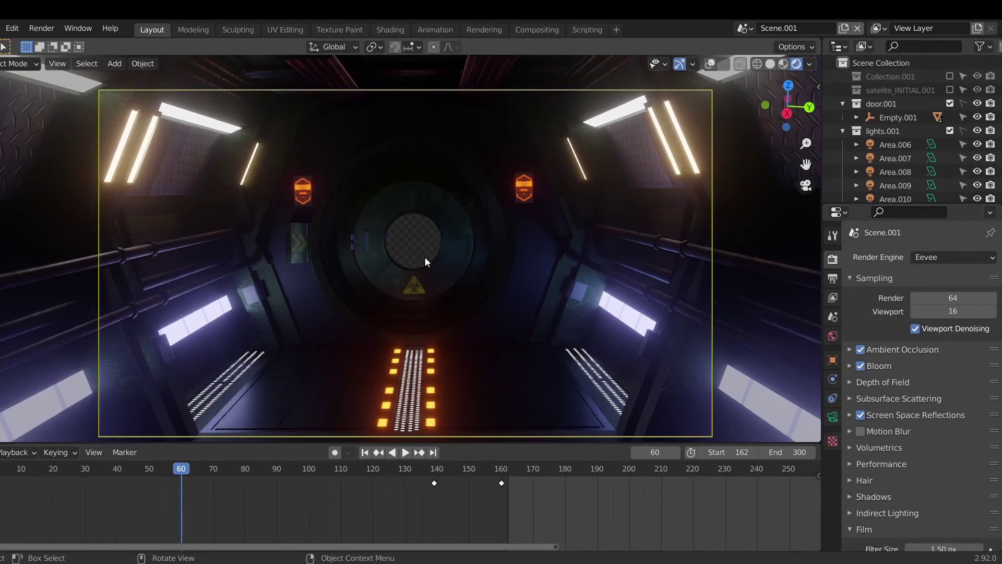
click(537, 29)
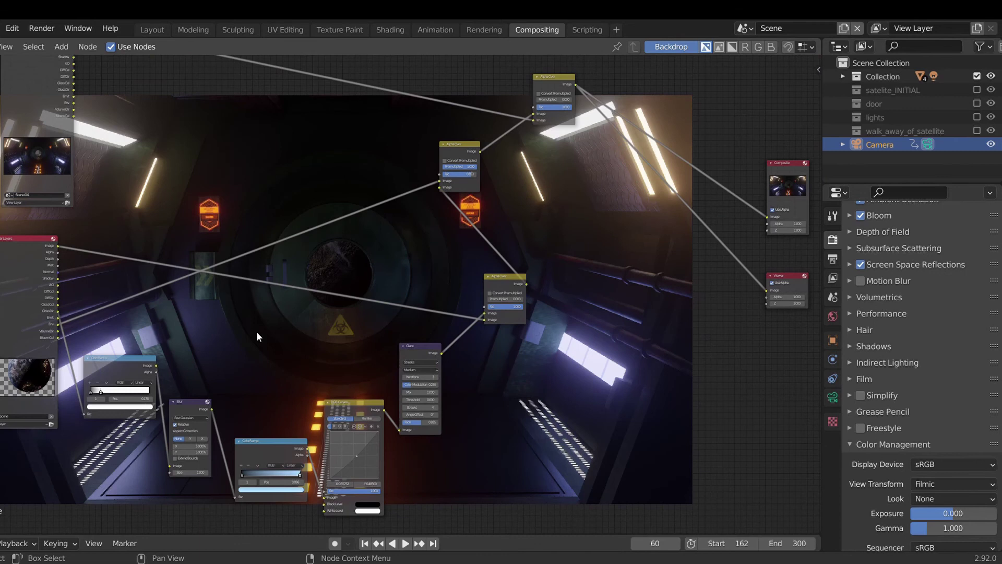
Preview the Earth render, its GlossDir pass and the first ColorRamp output on the backdrop
scroll(250, 325, down, 1)
scroll(84, 145, up, 3)
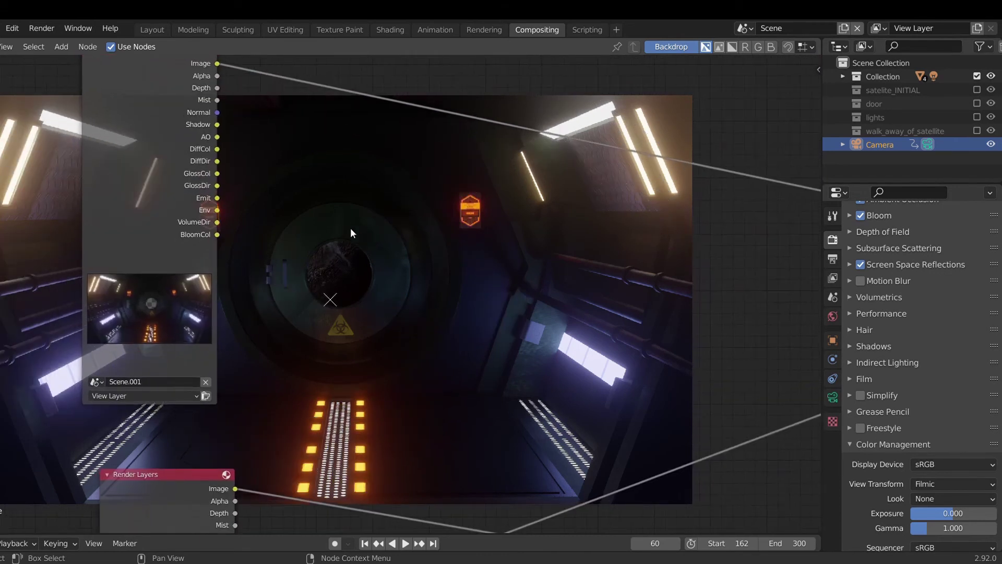
shift+scroll(186, 391, down, 10)
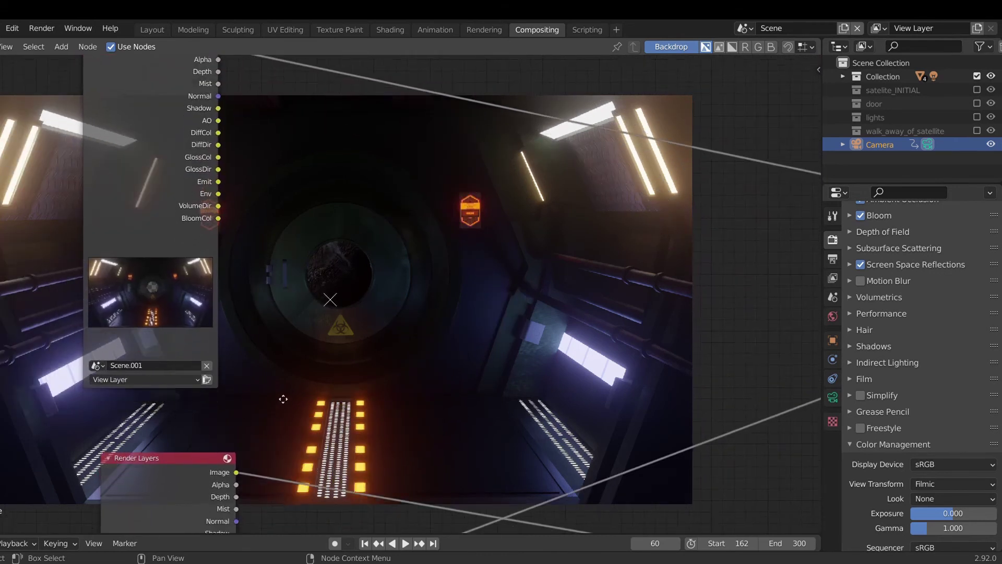
ctrl+shift+click(146, 149)
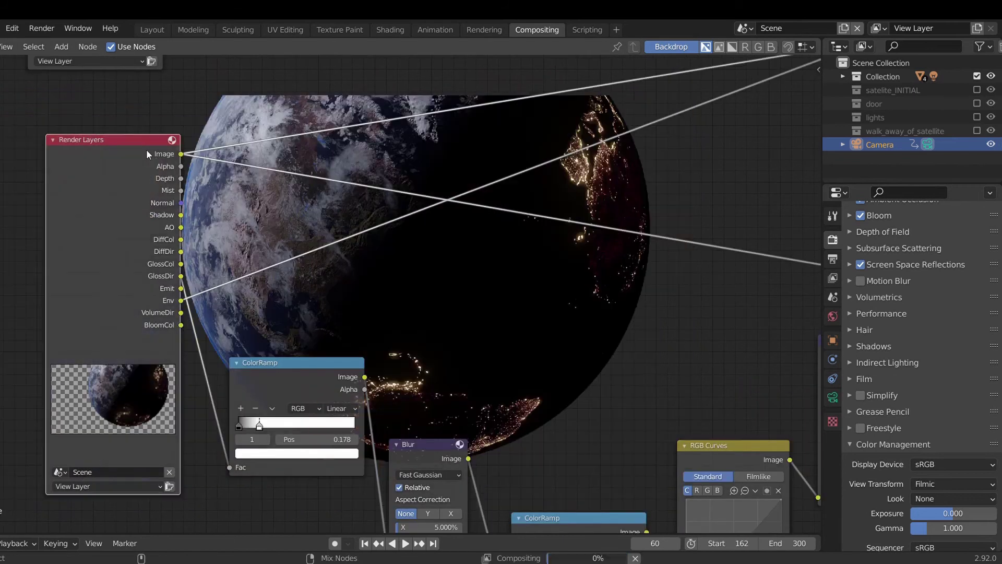
scroll(120, 259, down, 4)
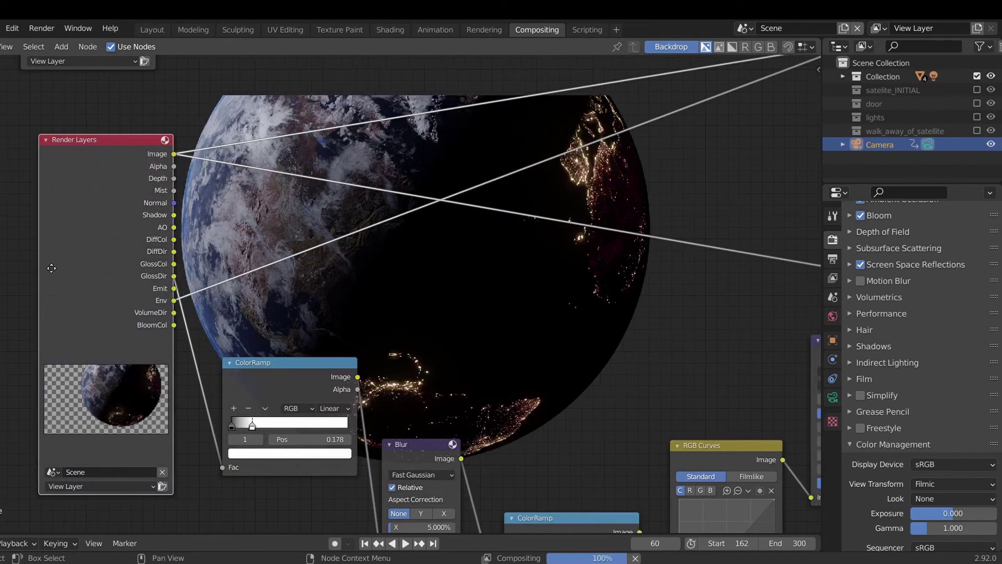
ctrl+shift+click(189, 280)
scroll(235, 323, up, 2)
ctrl+shift+click(252, 355)
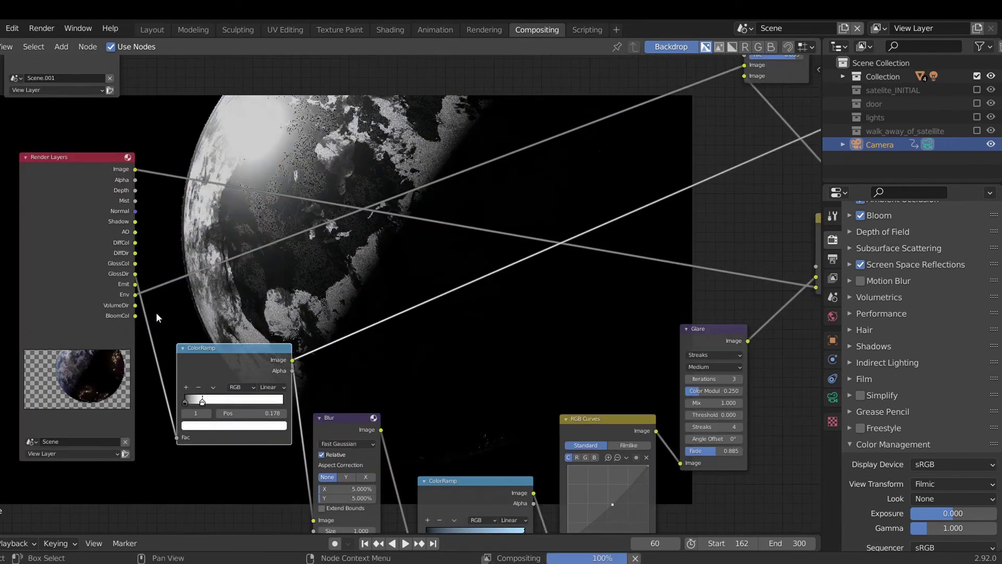
Preview the Blur output and the lower ColorRamp's bluish result, then select the Glare node
middle_drag(363, 399, 290, 374)
ctrl+shift+click(335, 400)
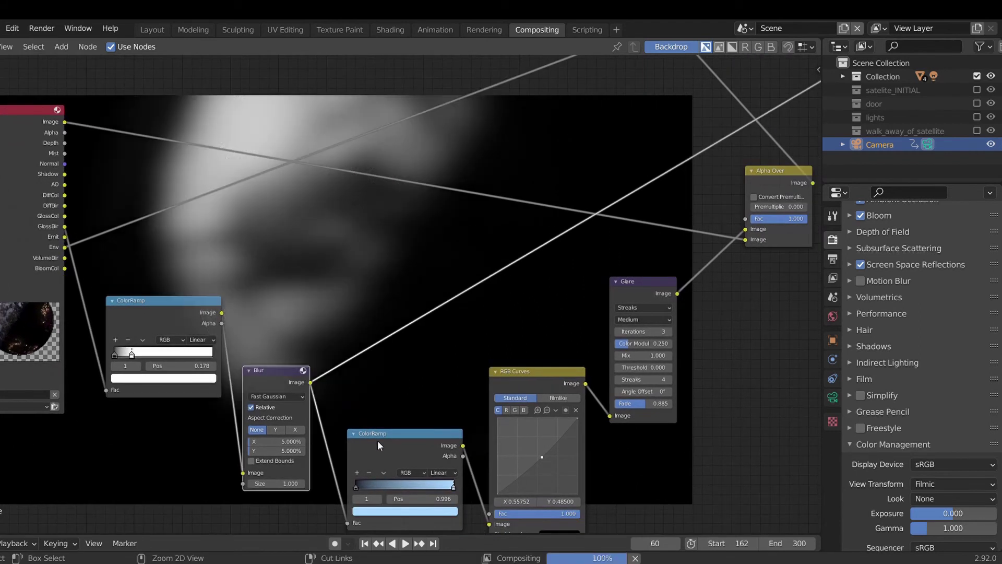
ctrl+shift+click(402, 437)
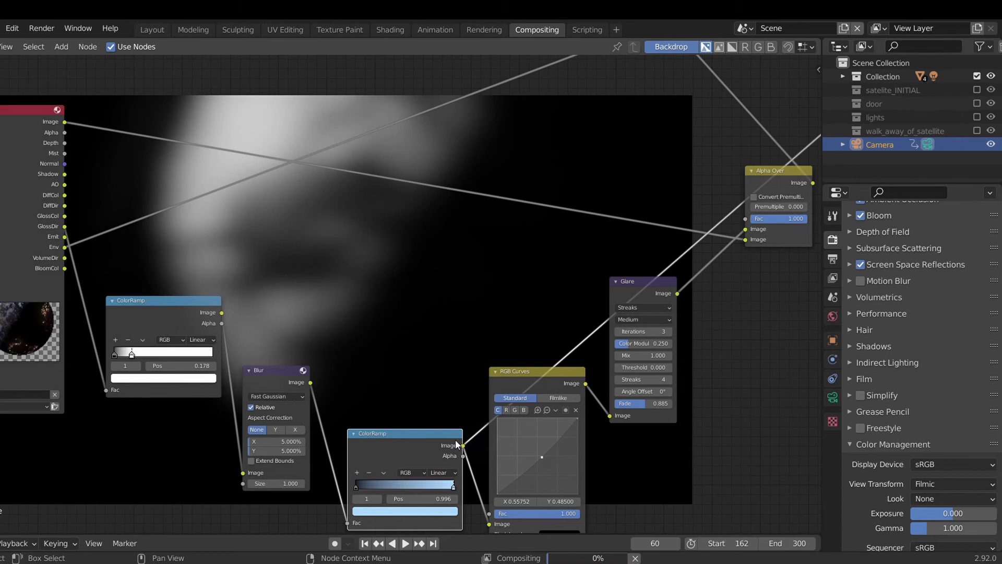
middle_drag(651, 286, 538, 264)
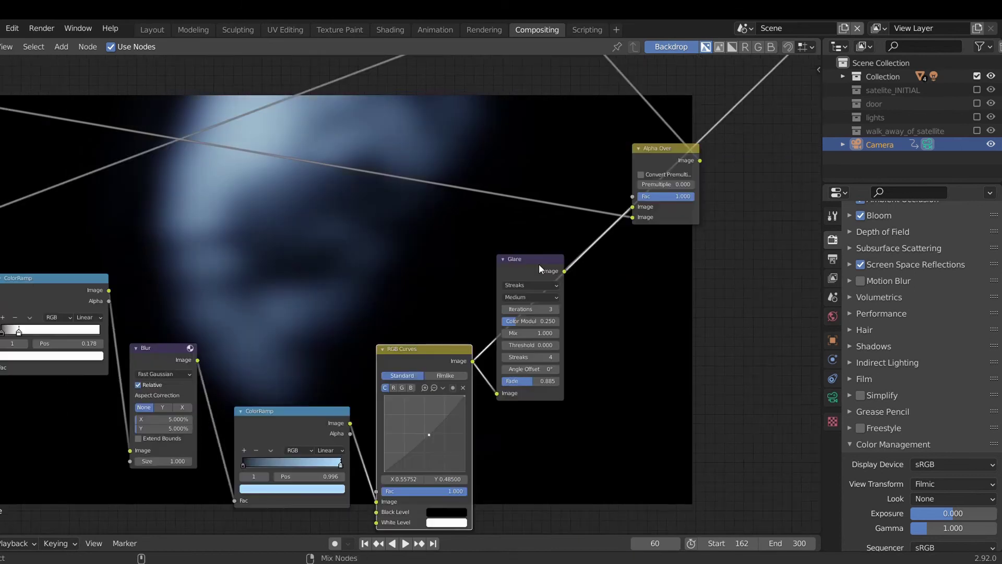
click(539, 264)
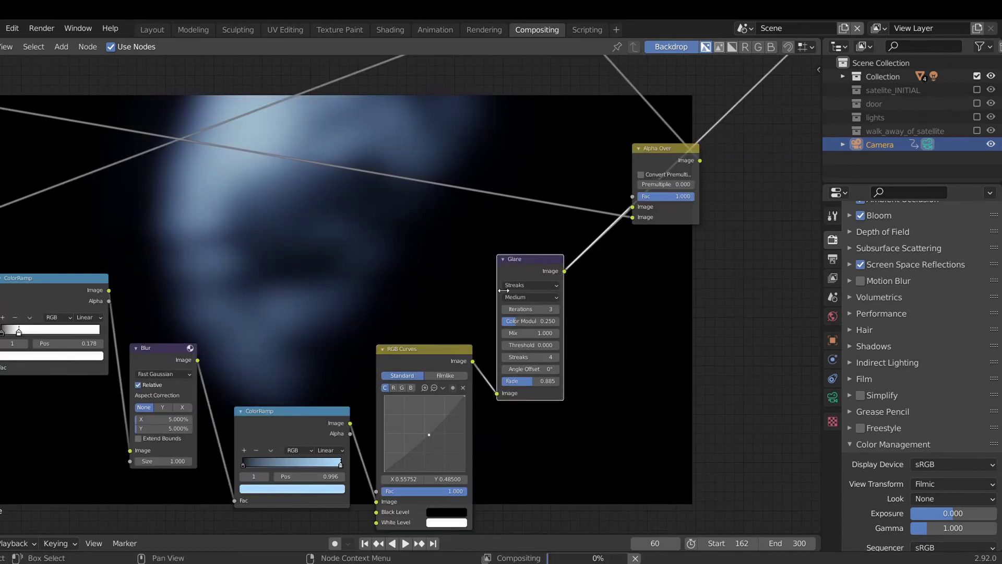
scroll(641, 262, down, 1)
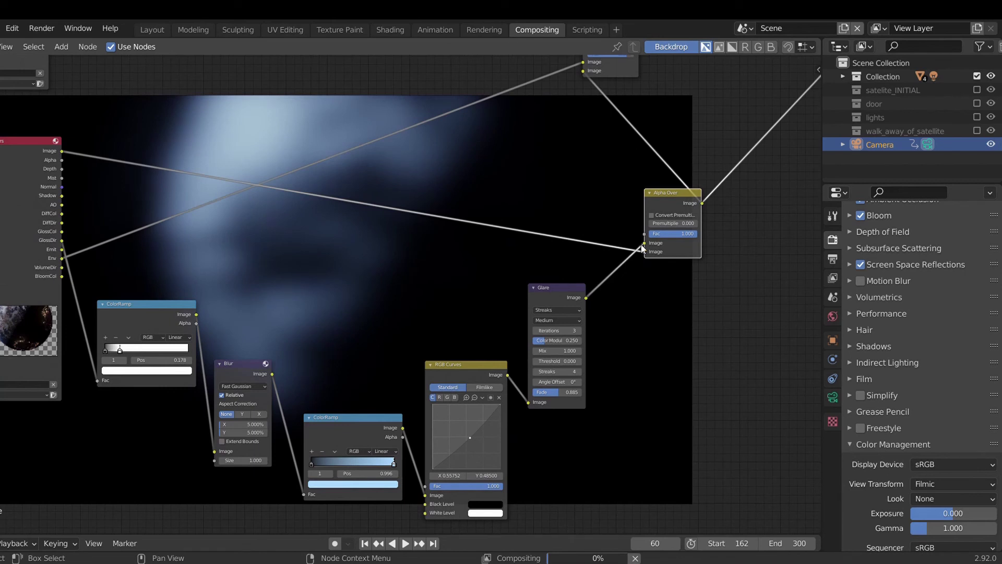
Preview the Env starfield pass, then the upper Alpha Over's corridor-over-Earth composite
middle_drag(646, 251, 675, 352)
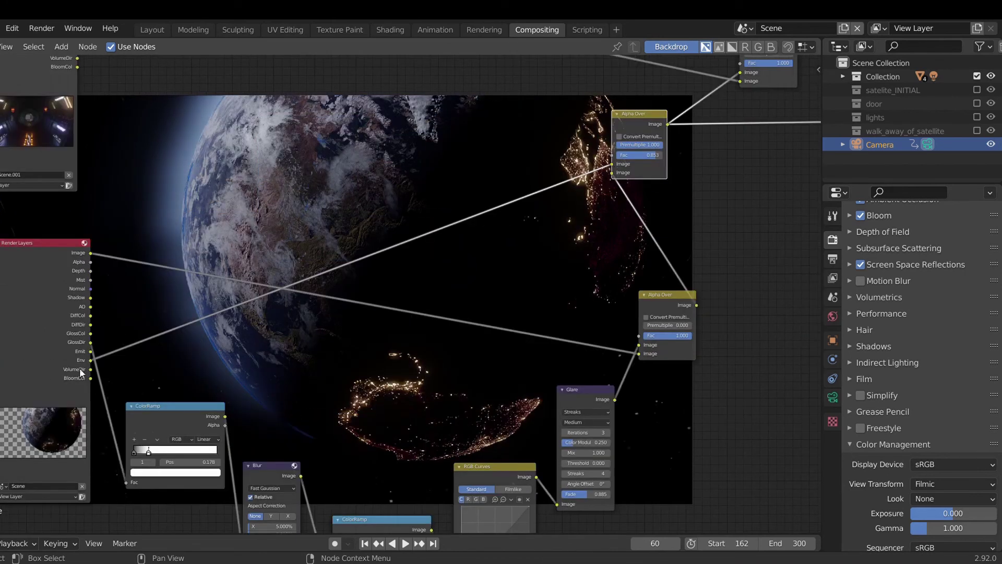
ctrl+shift+click(91, 360)
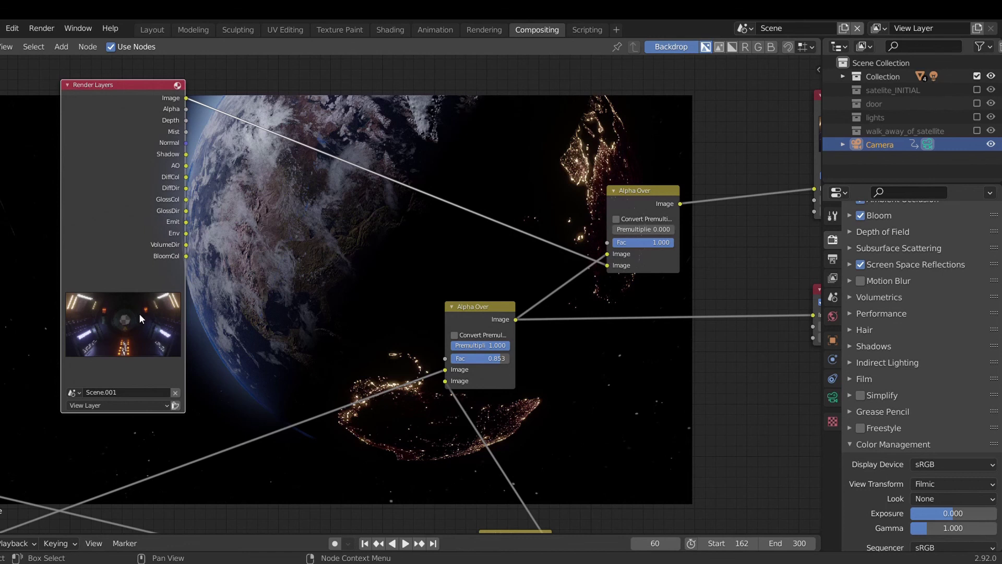
ctrl+shift+click(630, 211)
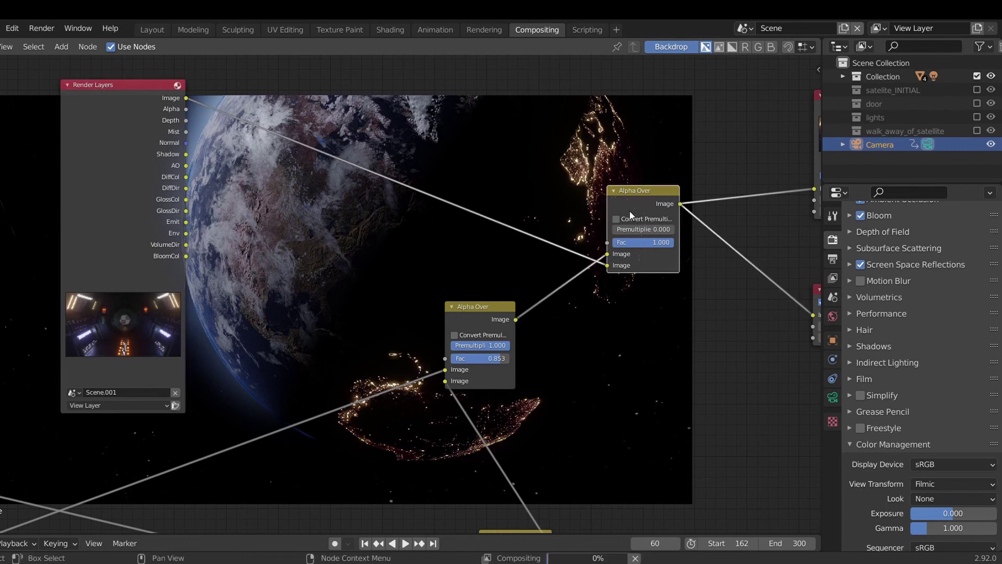